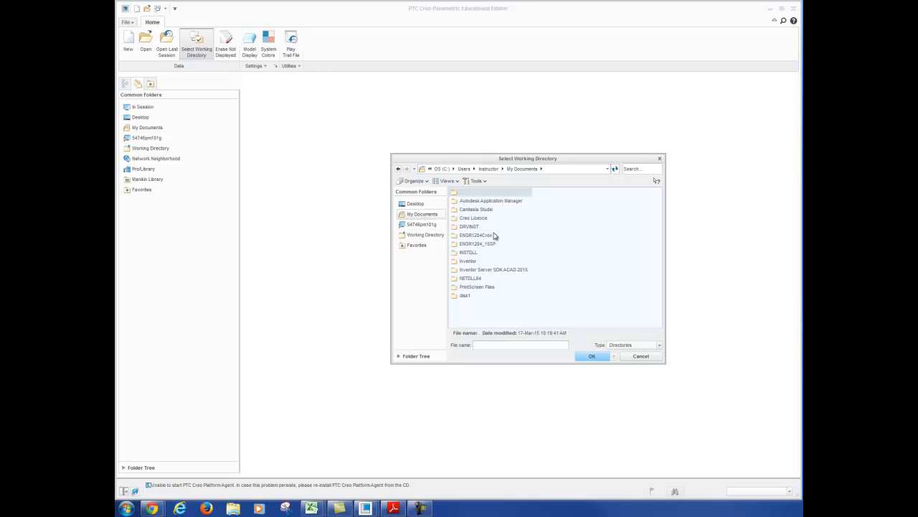
# Set the ENGR1204Creo folder in My Documents as the working directory
pyautogui.click(490, 235)
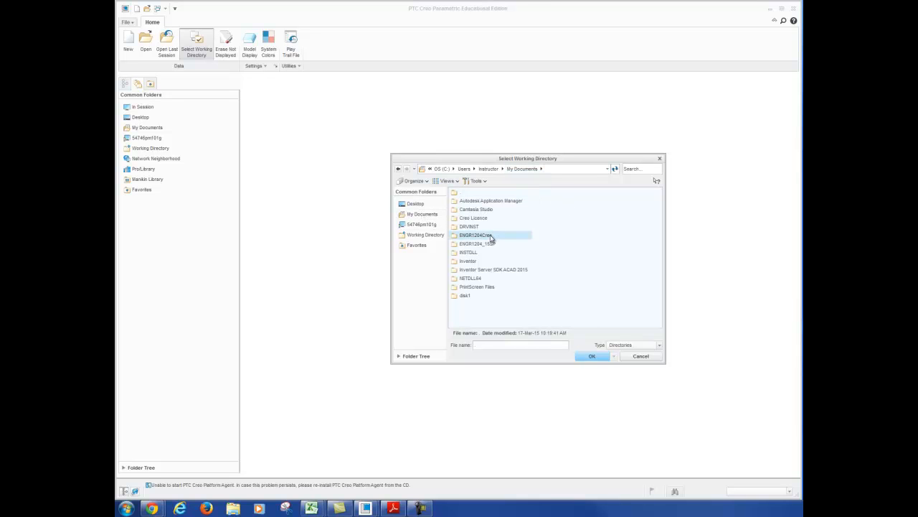
pyautogui.click(587, 357)
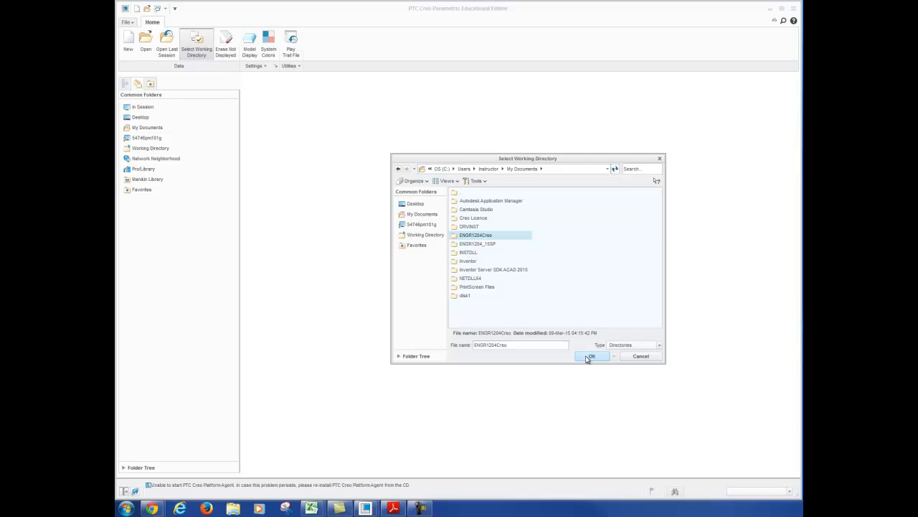
pyautogui.click(590, 357)
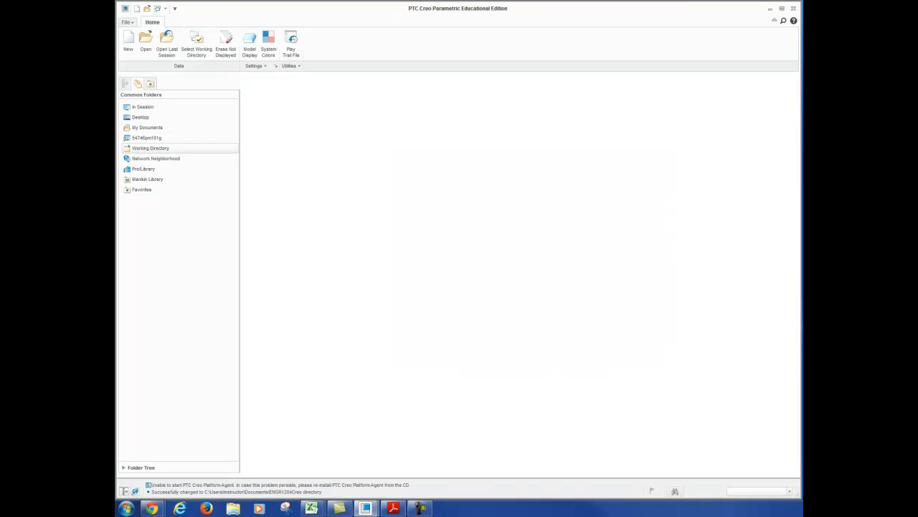
# Create a new empty format named format_a in landscape orientation with standard size A
pyautogui.click(125, 44)
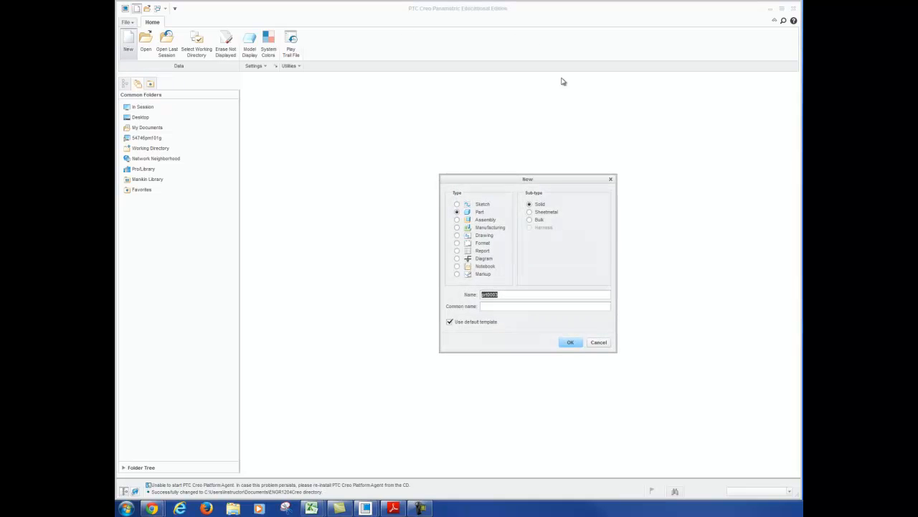
pyautogui.click(457, 243)
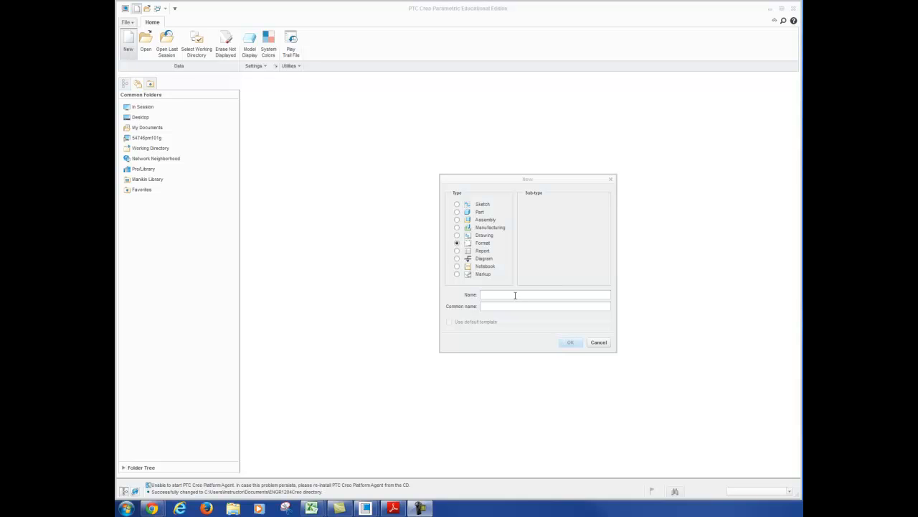
pyautogui.write('format_a')
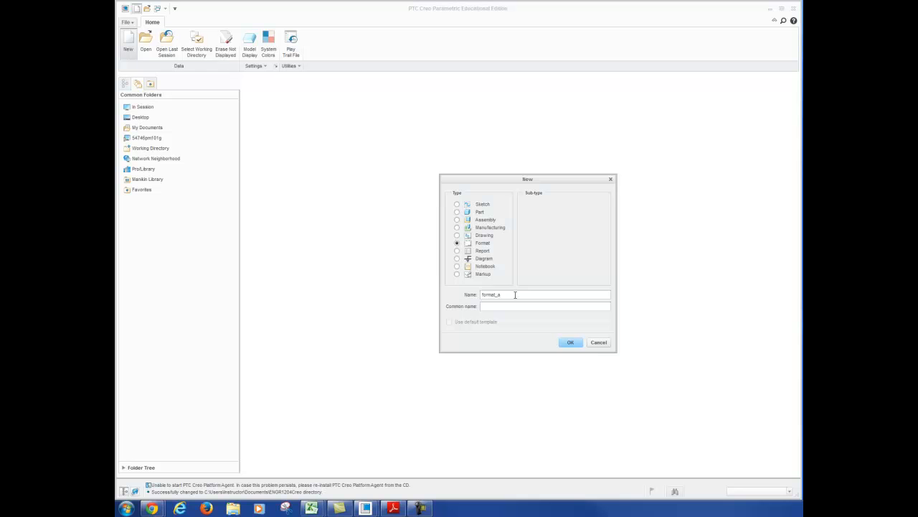
pyautogui.click(571, 342)
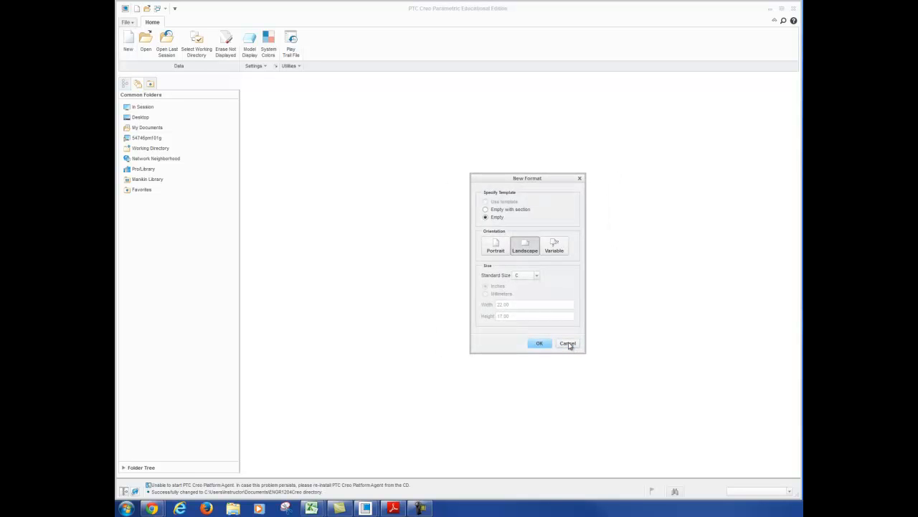
pyautogui.click(537, 275)
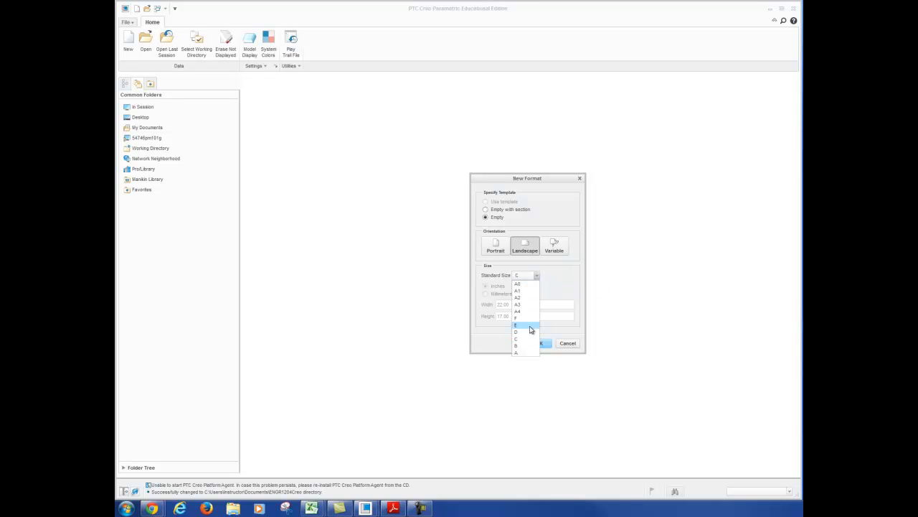
pyautogui.click(529, 353)
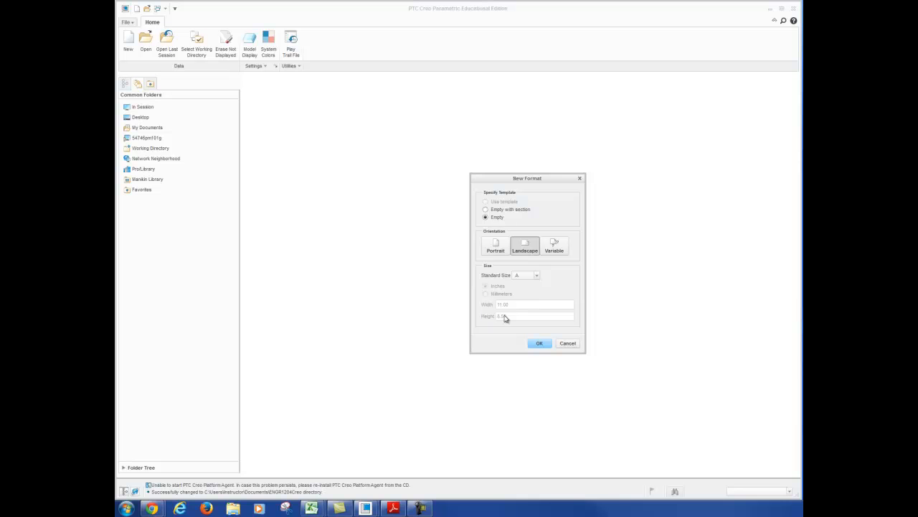
pyautogui.click(540, 343)
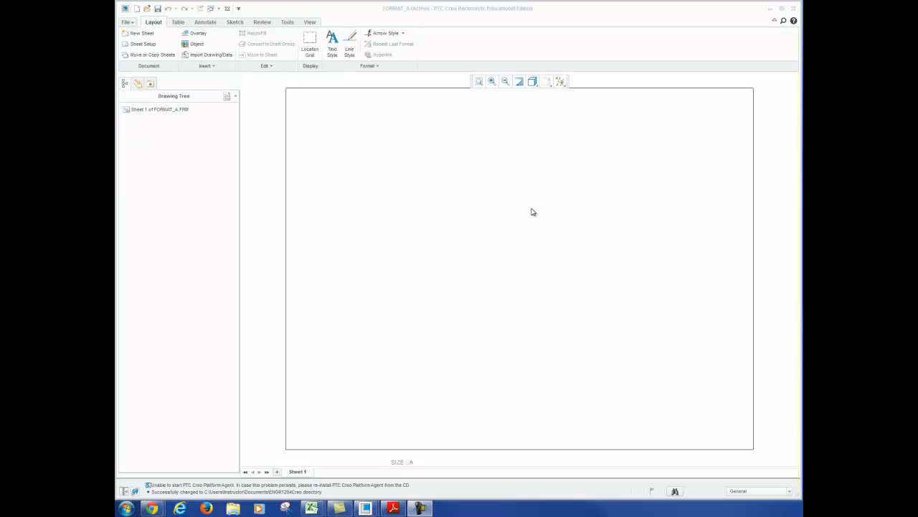
# Enable chain sketching in the sketcher preferences
pyautogui.click(234, 23)
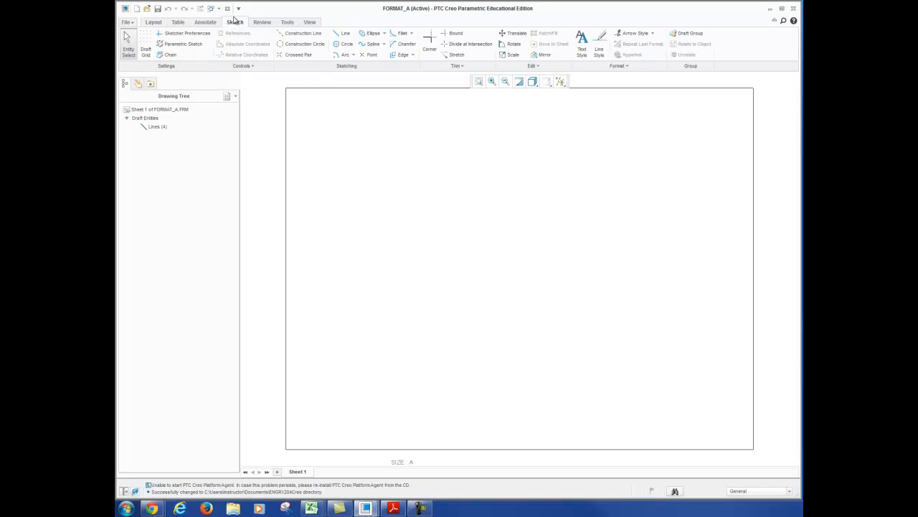
pyautogui.click(195, 37)
pyautogui.moveTo(464, 158); pyautogui.dragTo(482, 141)
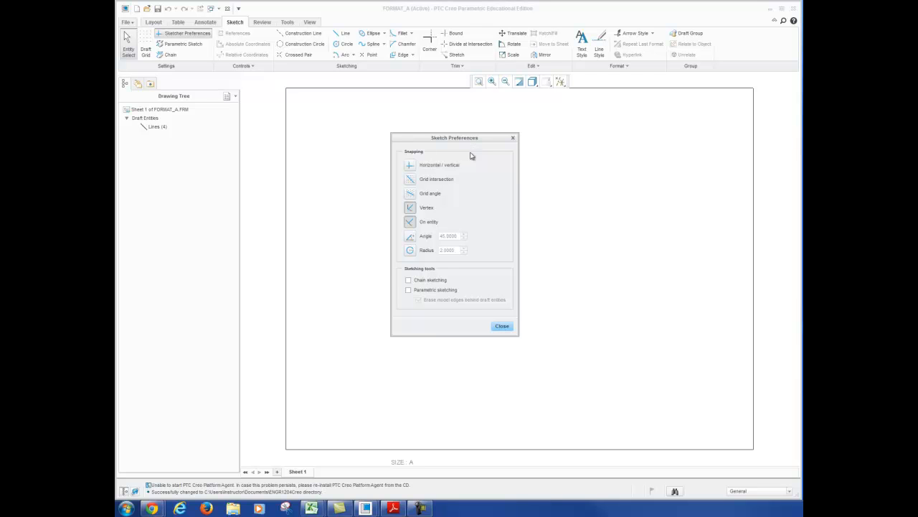
pyautogui.click(408, 281)
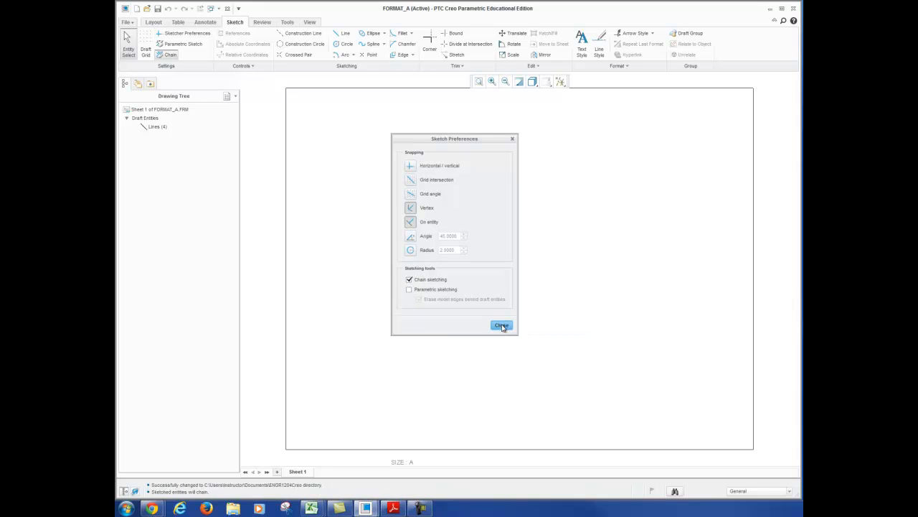
pyautogui.click(502, 327)
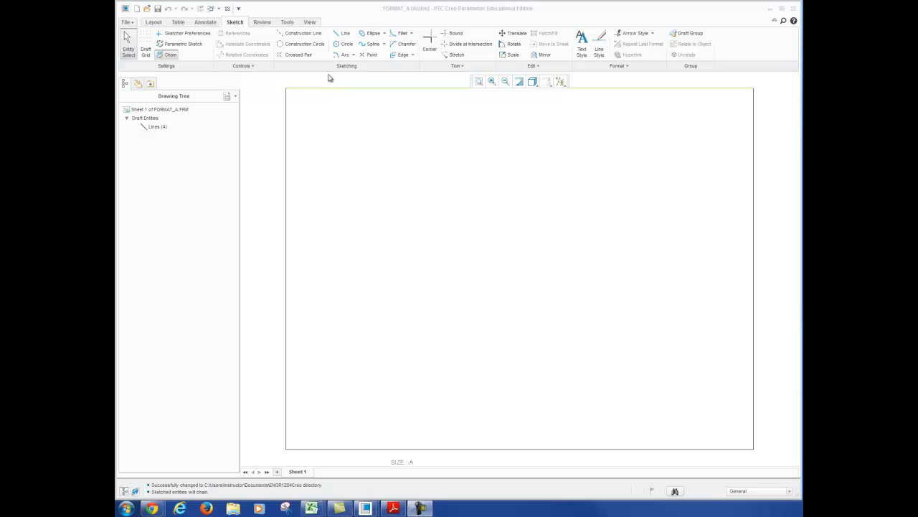
# Start a chained border line on the sheet at absolute coordinates X 0.5, Y 0.5
pyautogui.click(345, 33)
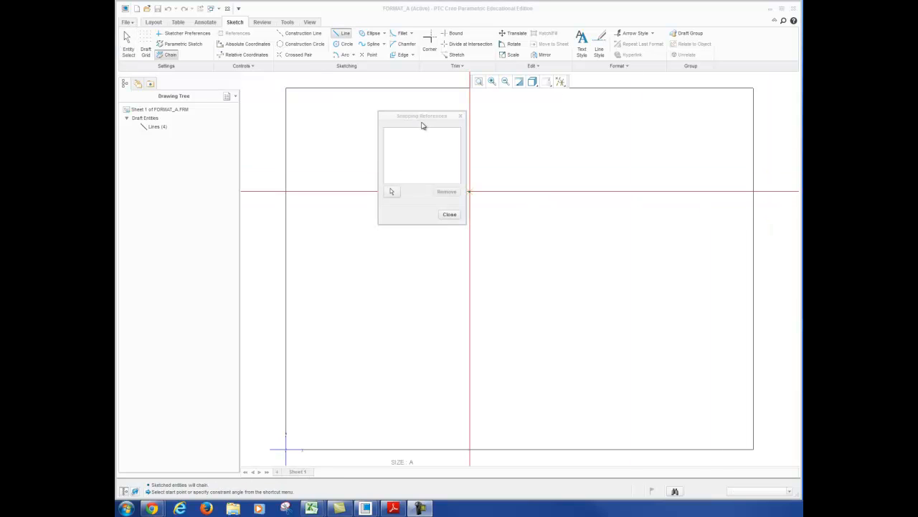
pyautogui.moveTo(423, 117); pyautogui.dragTo(396, 98)
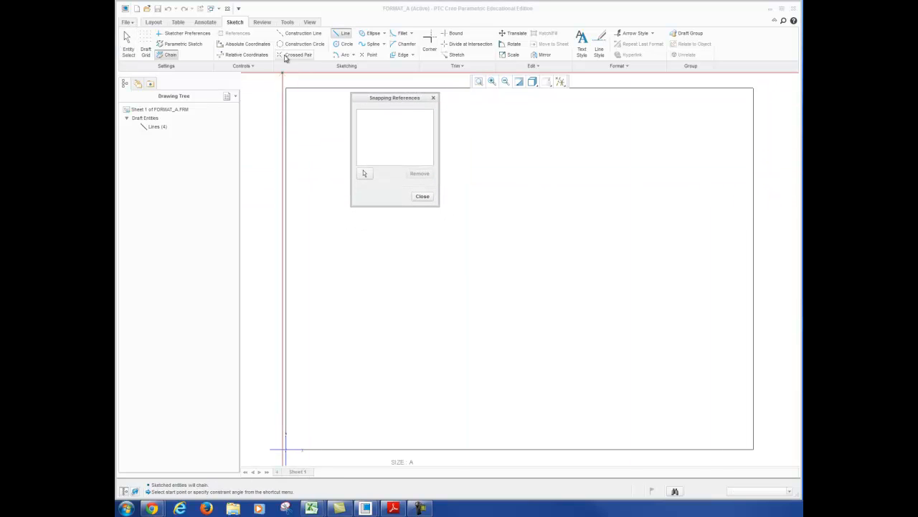
pyautogui.click(243, 45)
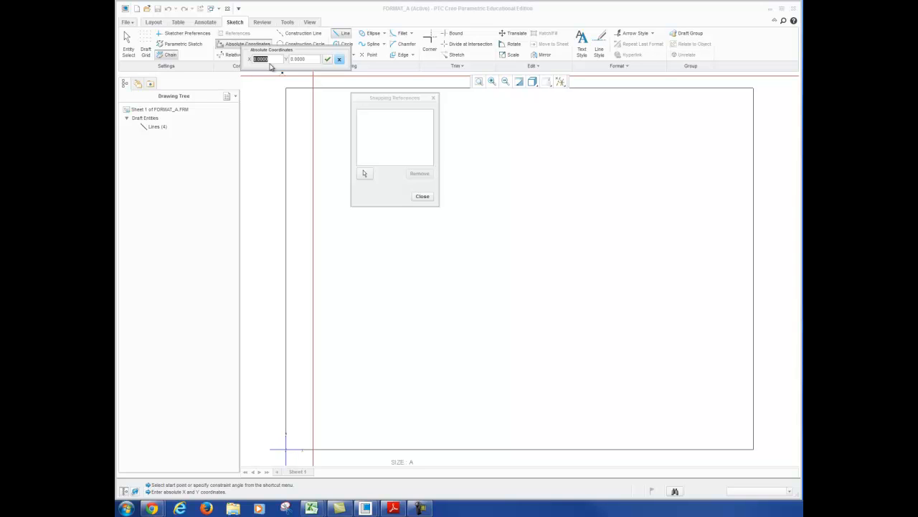
pyautogui.write('0.')
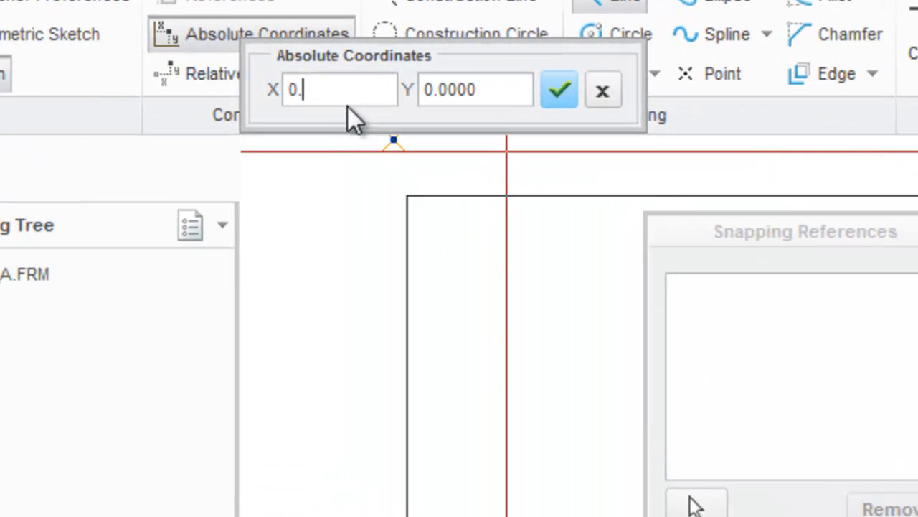
pyautogui.write('5')
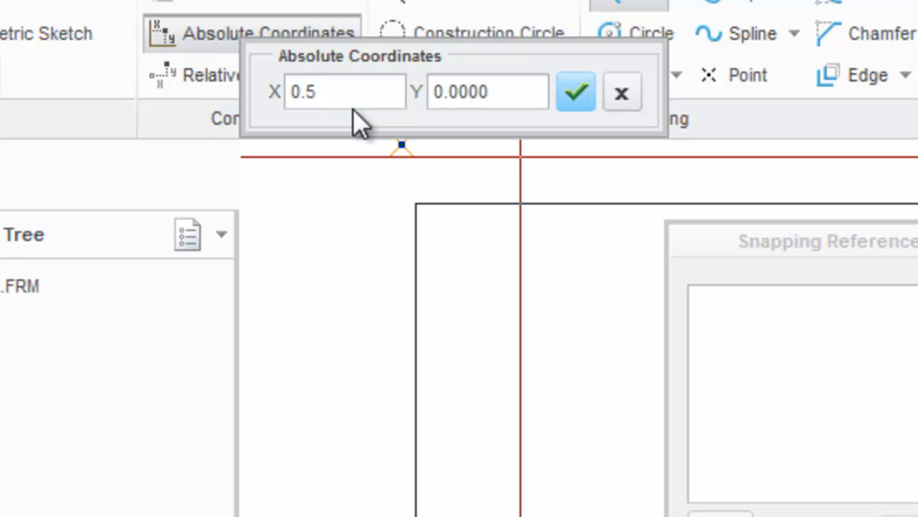
pyautogui.press('Tab')
pyautogui.write('0.5')
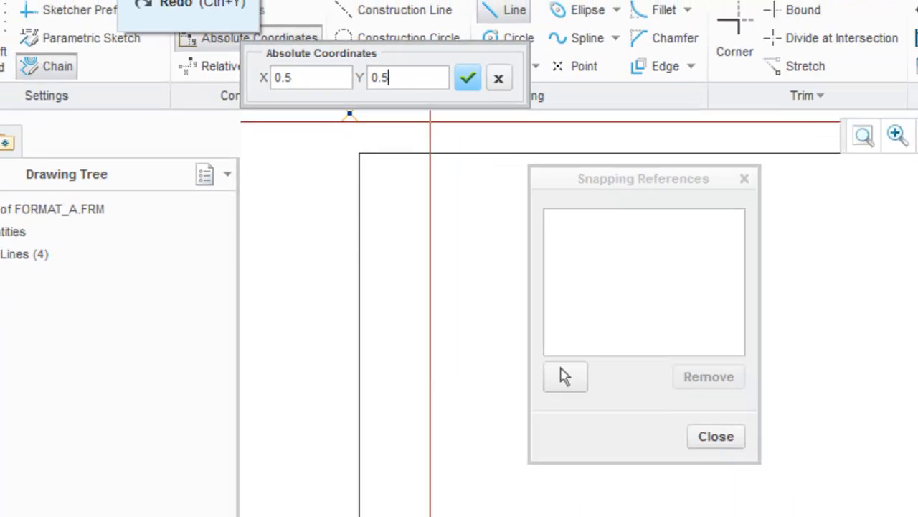
pyautogui.press('Return')
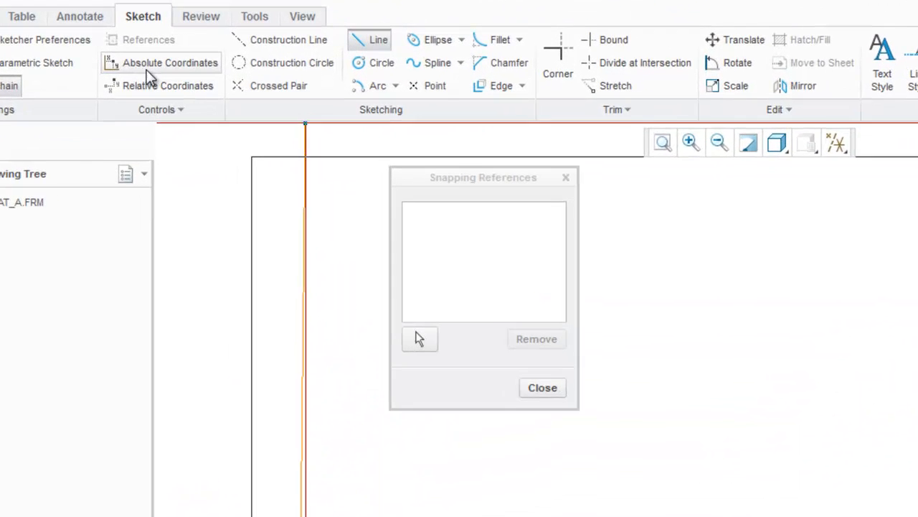
# Draw the border's lower edge to absolute coordinates X 10.5, Y 0.5
pyautogui.click(146, 64)
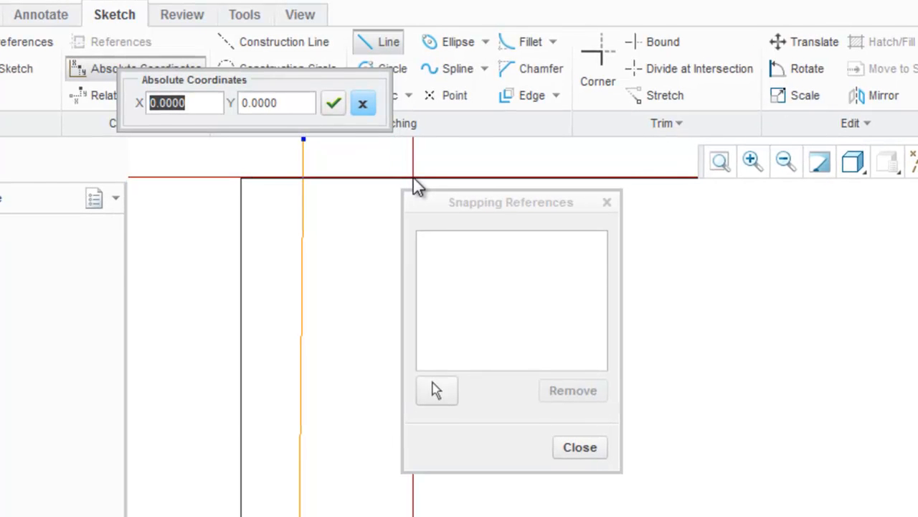
pyautogui.write('10.5')
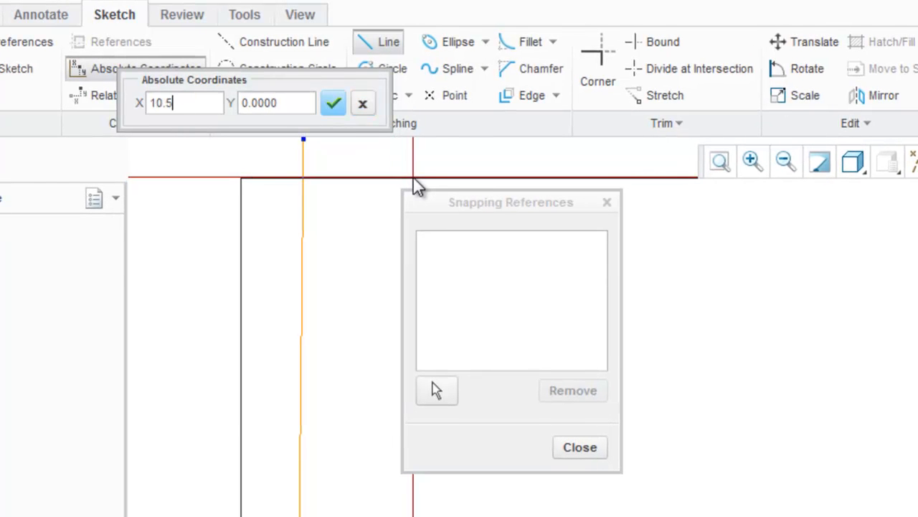
pyautogui.press('Tab')
pyautogui.write('0.5')
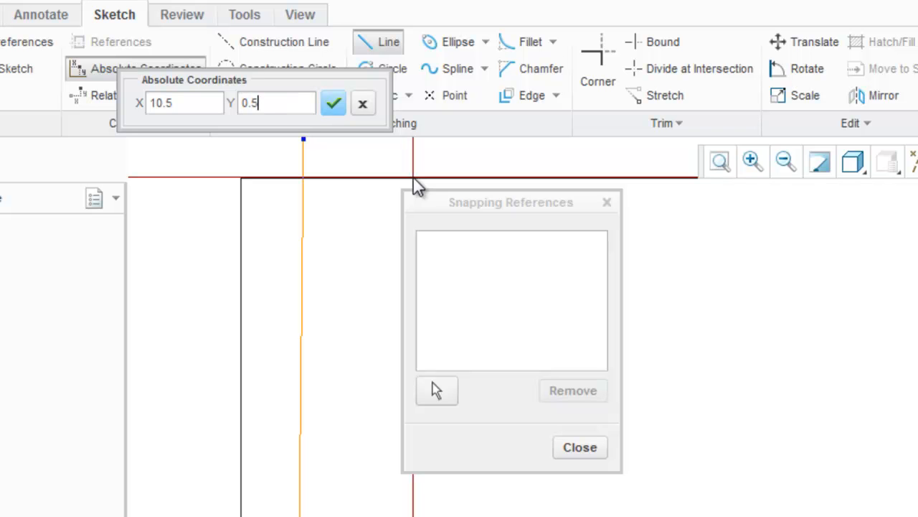
pyautogui.press('Return')
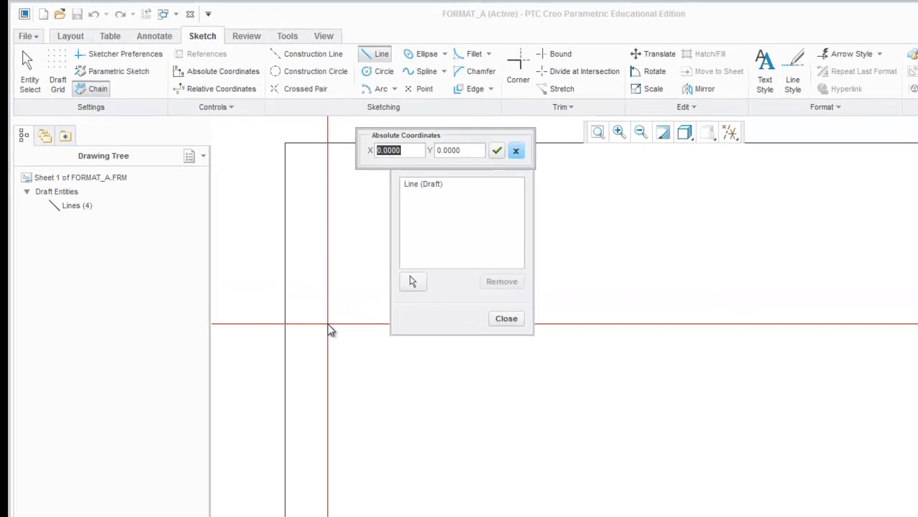
# Continue the line chain with the border's right edge, ending at absolute coordinates X 10.5, Y 8
pyautogui.write('10.5')
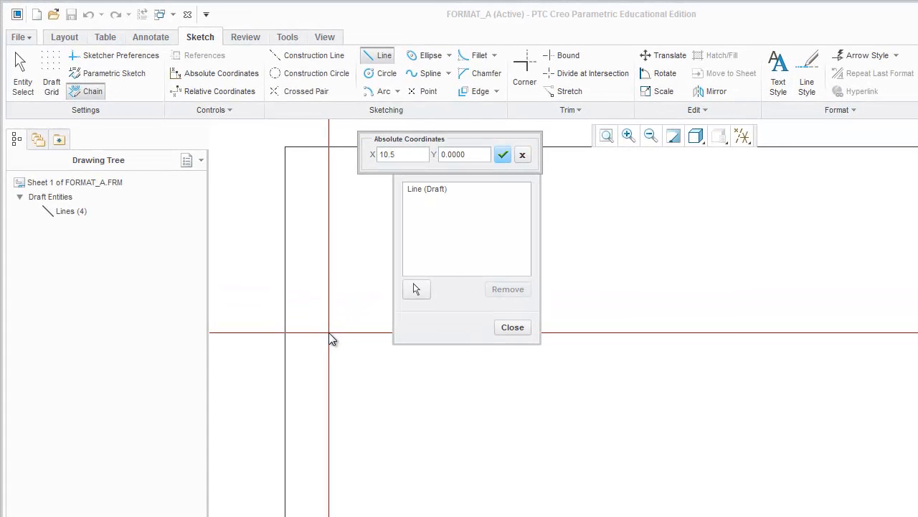
pyautogui.press('Tab')
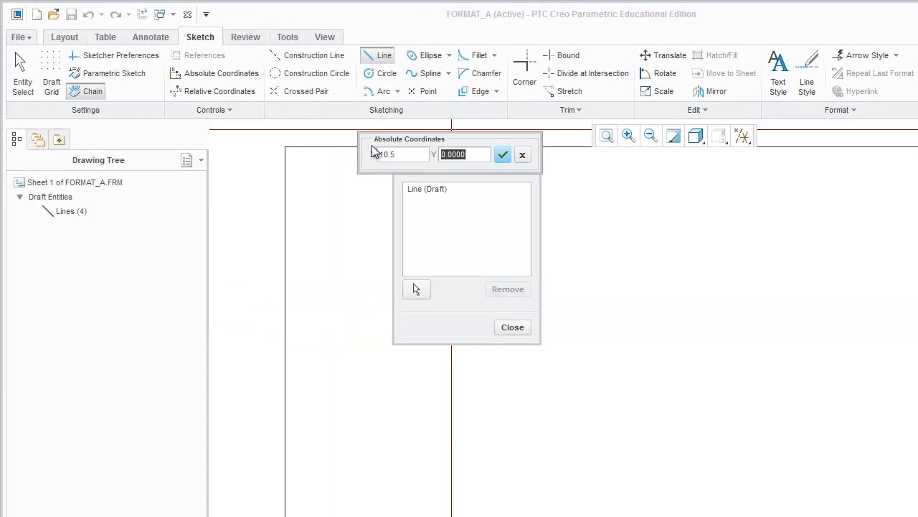
pyautogui.write('8')
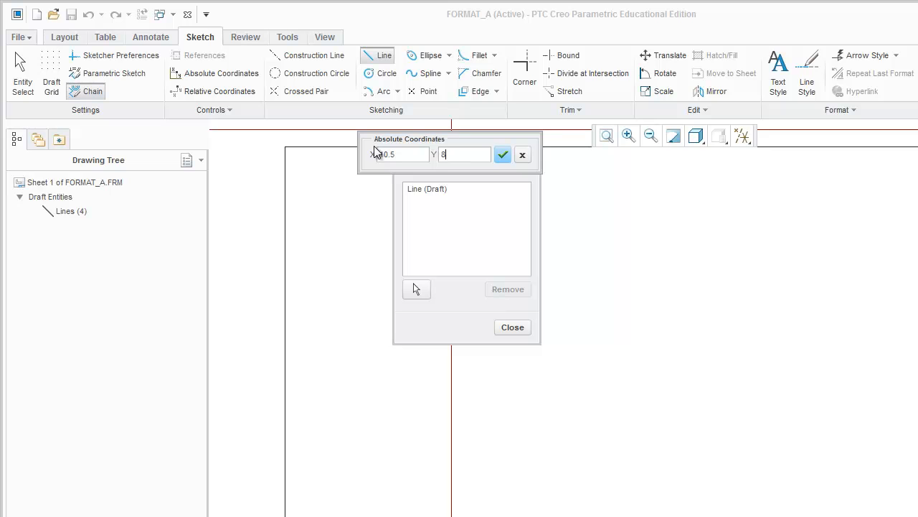
pyautogui.click(505, 158)
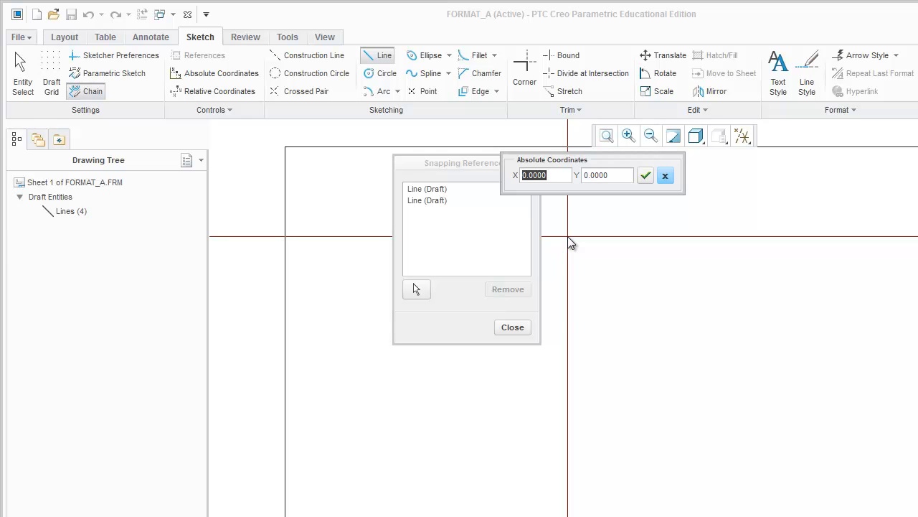
# Add the border's upper edge to the chain, ending at absolute coordinates X 0.5, Y 8
pyautogui.write('0.')
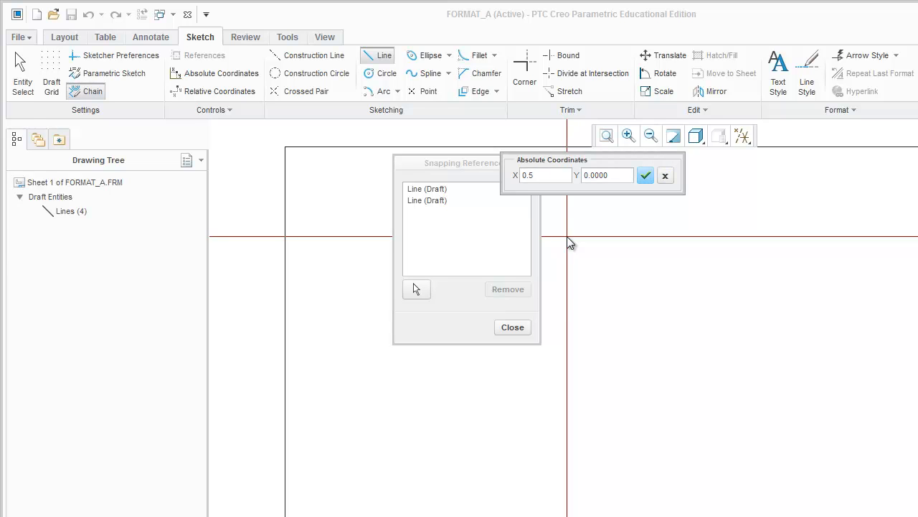
pyautogui.write('5')
pyautogui.click(614, 175)
pyautogui.write('8')
pyautogui.click(645, 175)
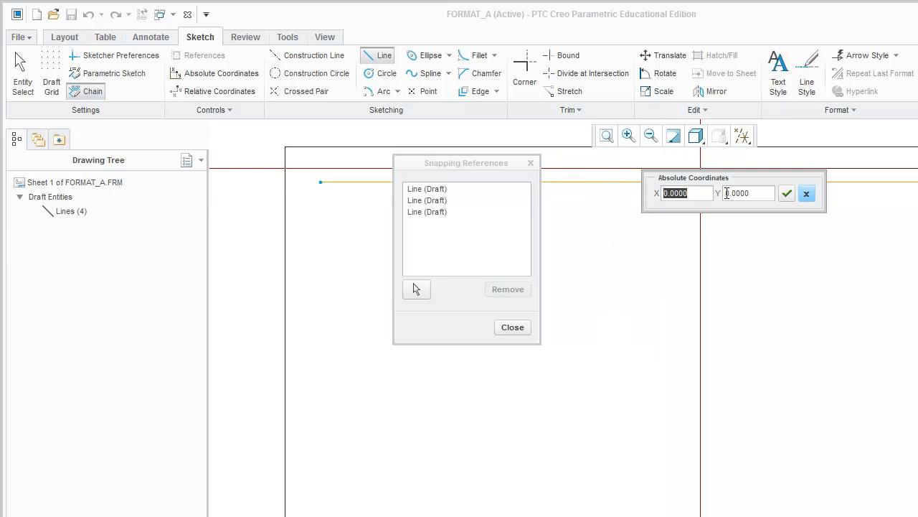
# Close the rectangular border back at absolute coordinates X 0.5, Y 0.5, finish the line chain and clear the selection
pyautogui.write('0.5')
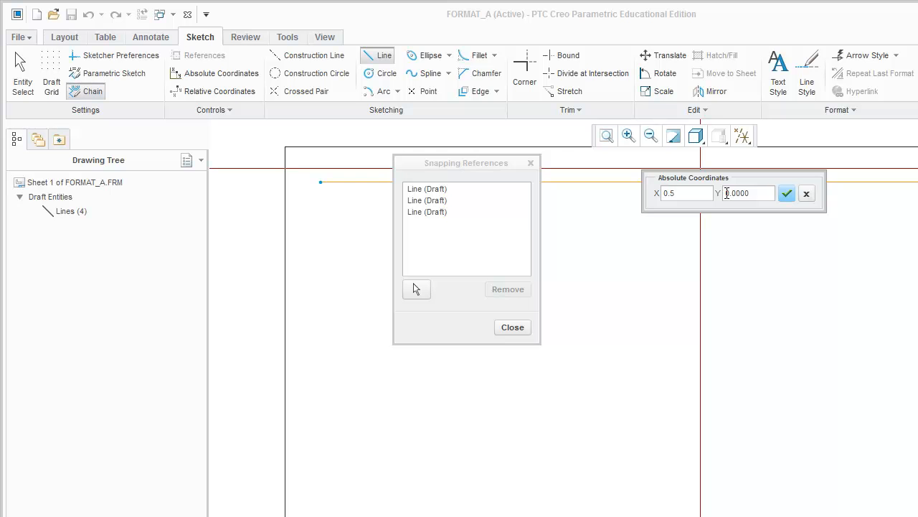
pyautogui.click(731, 193)
pyautogui.write('0')
pyautogui.click(787, 193)
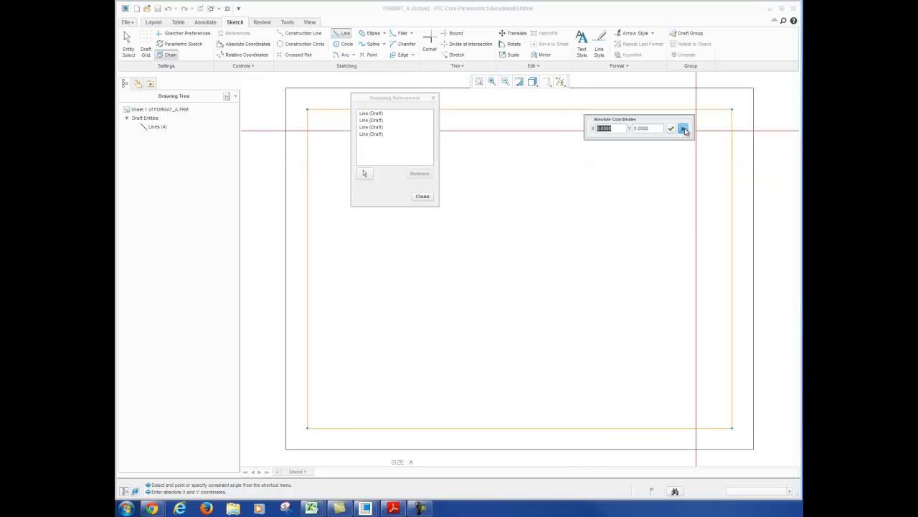
pyautogui.click(684, 130)
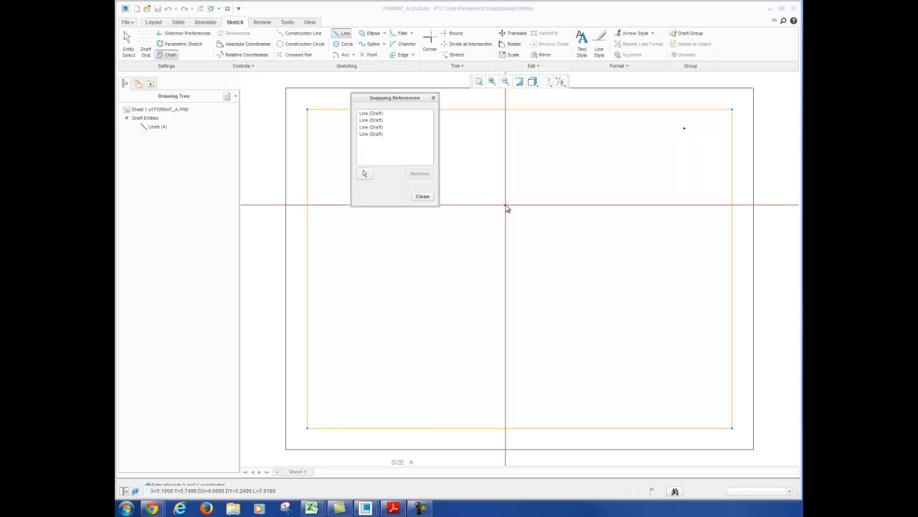
pyautogui.middleClick(508, 213)
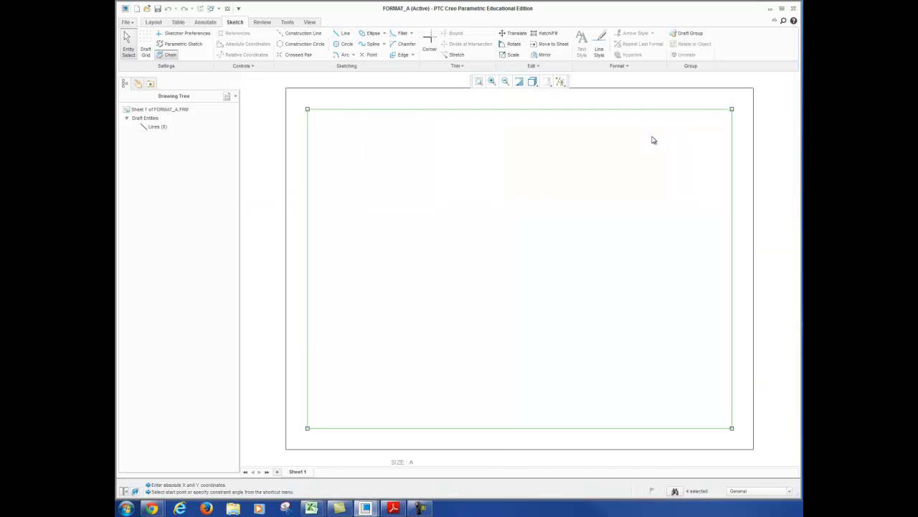
pyautogui.click(742, 130)
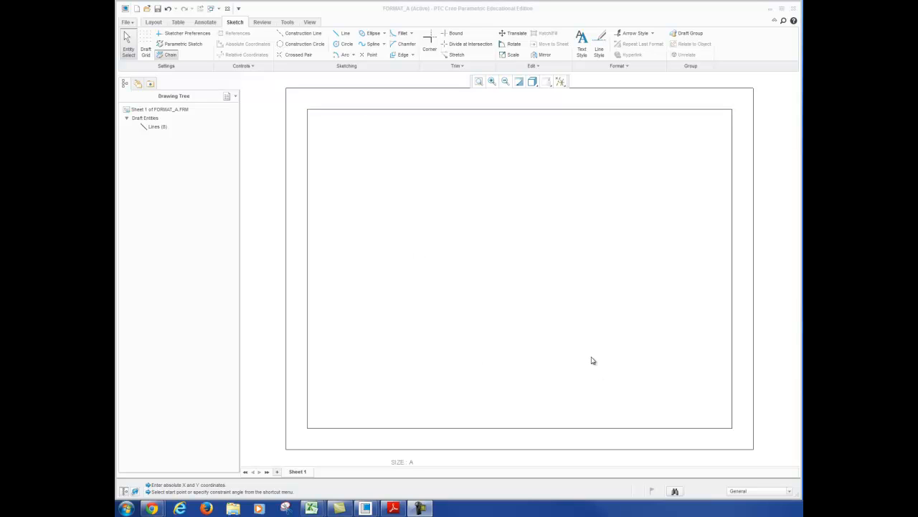
# Start a chained line for the title block on the border's right edge at absolute coordinates X 10.5, Y 2.25
pyautogui.click(342, 33)
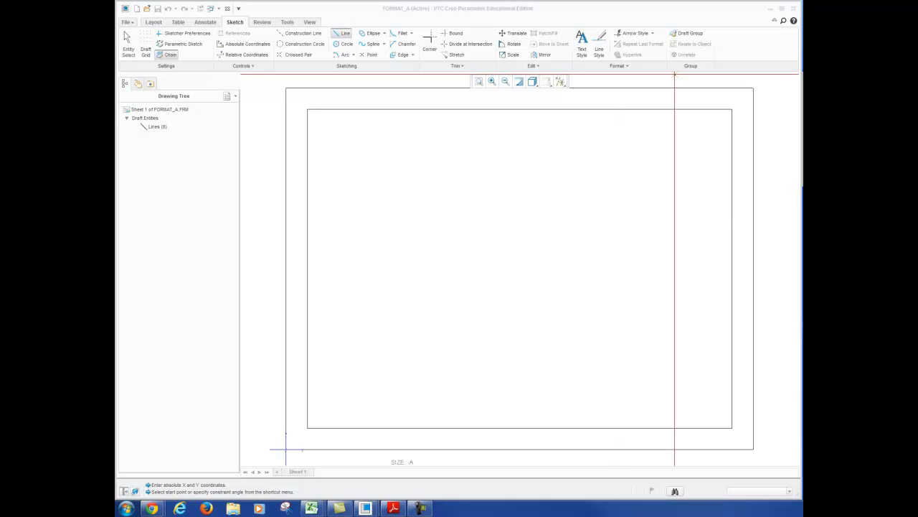
pyautogui.moveTo(363, 180); pyautogui.dragTo(650, 88)
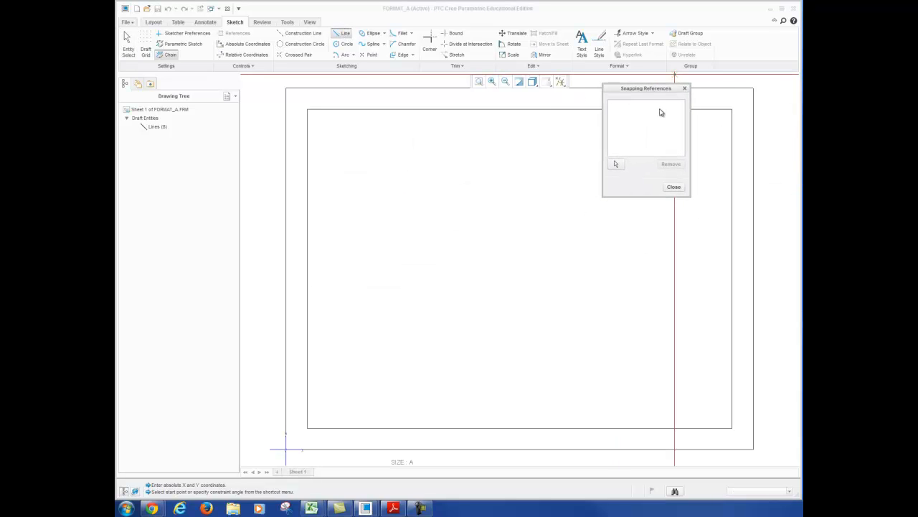
pyautogui.click(251, 48)
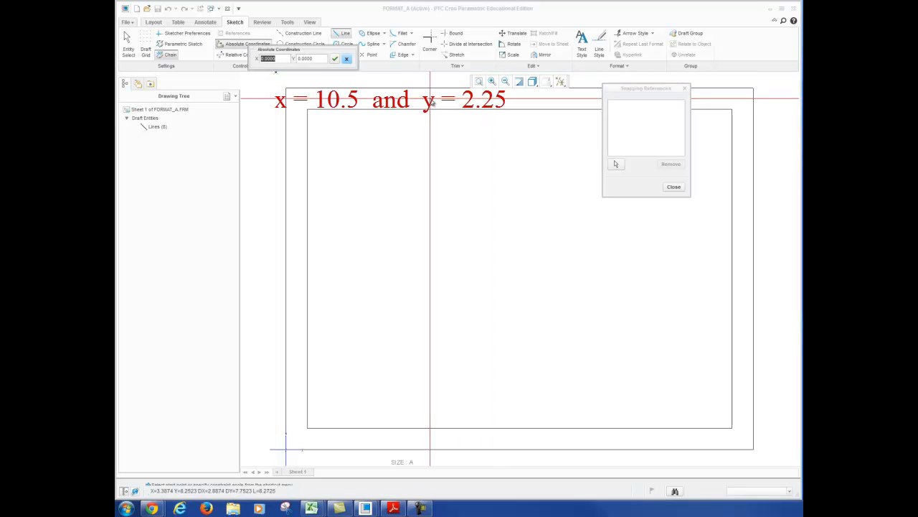
pyautogui.write('10.5')
pyautogui.click(318, 59)
pyautogui.write('2.25')
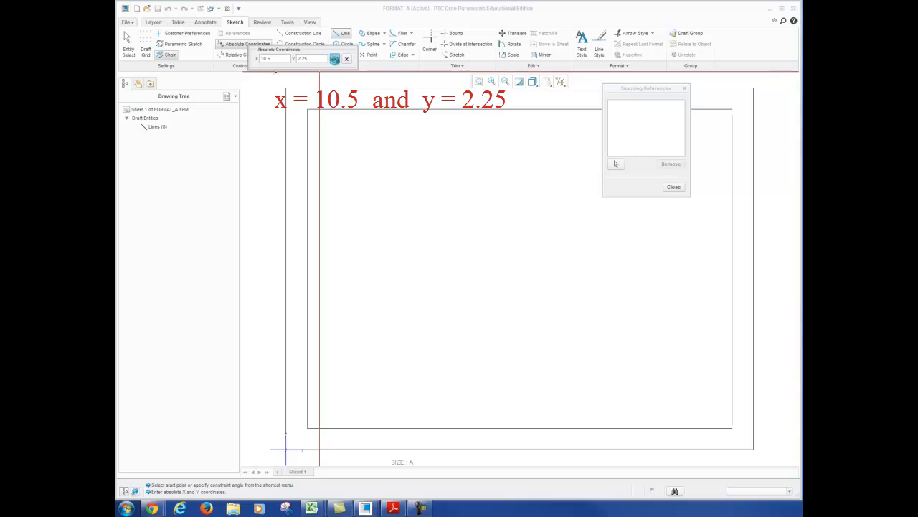
pyautogui.click(334, 58)
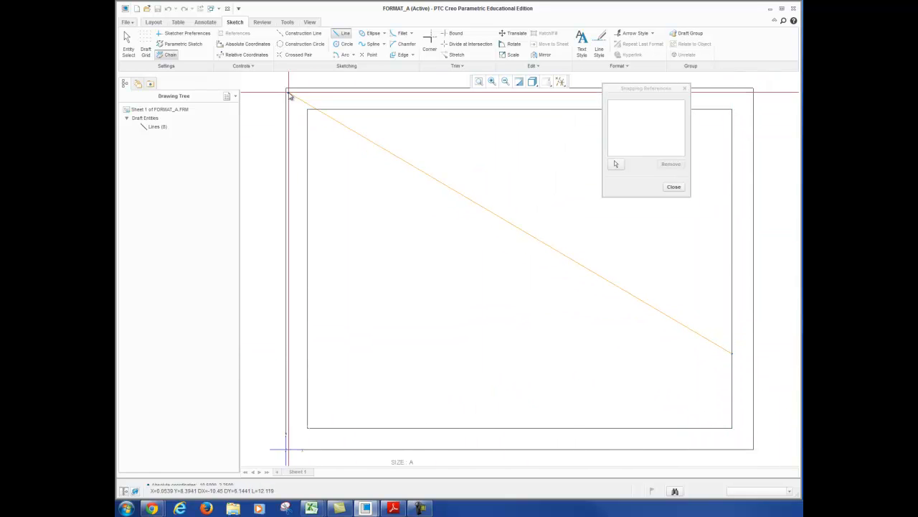
# Draw the title block's upper edge to absolute coordinates X 5, Y 2.25
pyautogui.click(247, 44)
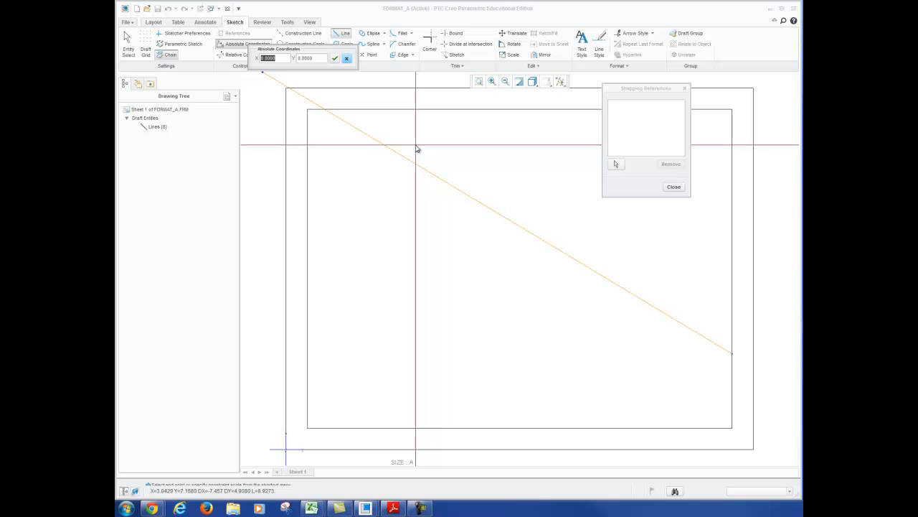
pyautogui.write('5')
pyautogui.press('Tab')
pyautogui.write('2.25')
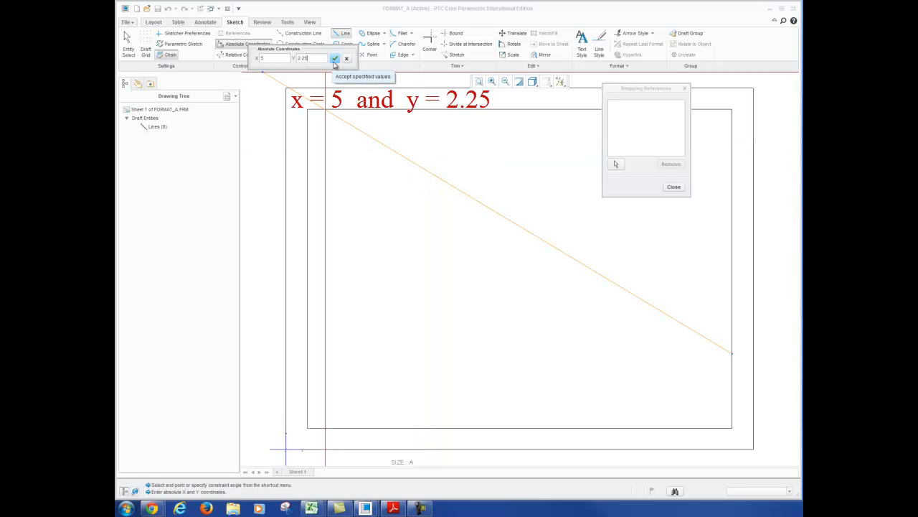
pyautogui.click(334, 58)
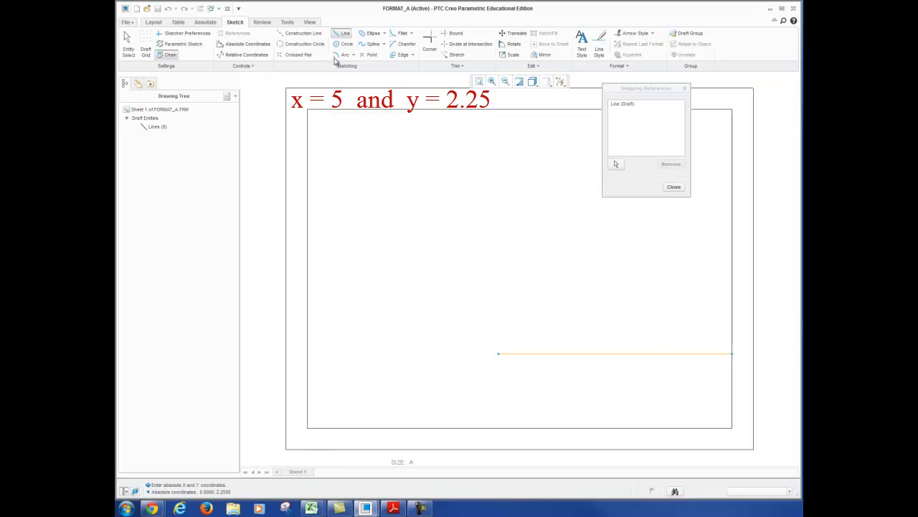
# Continue the chain with the title block's left edge down to absolute coordinates X 5, Y 0.5, and finish the line chain
pyautogui.click(244, 44)
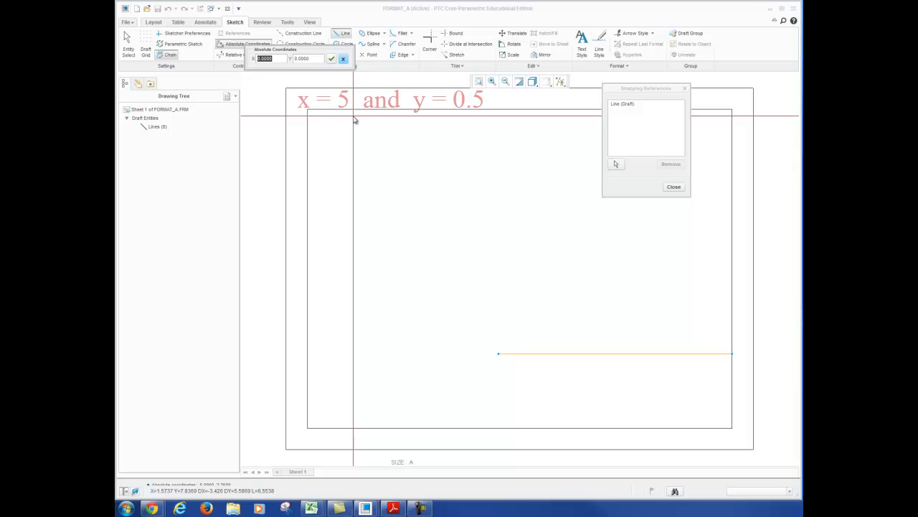
pyautogui.write('5')
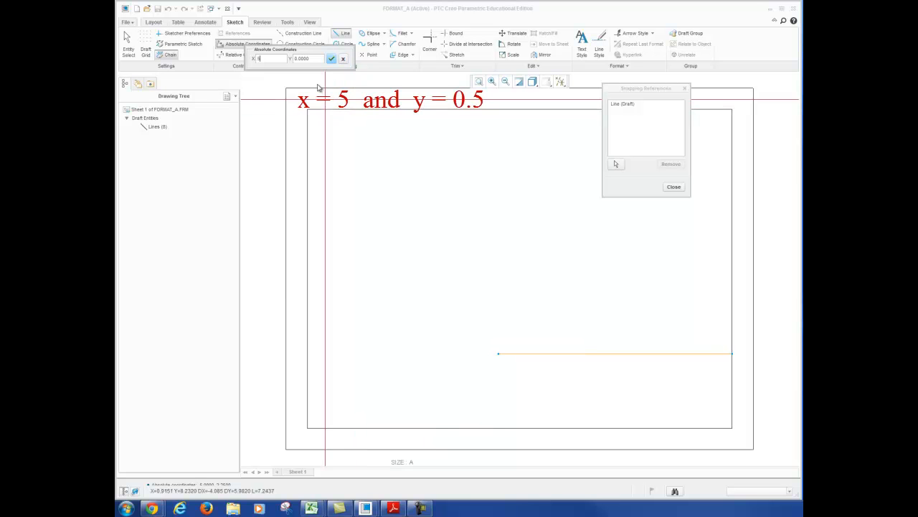
pyautogui.press('Tab')
pyautogui.write('0.5')
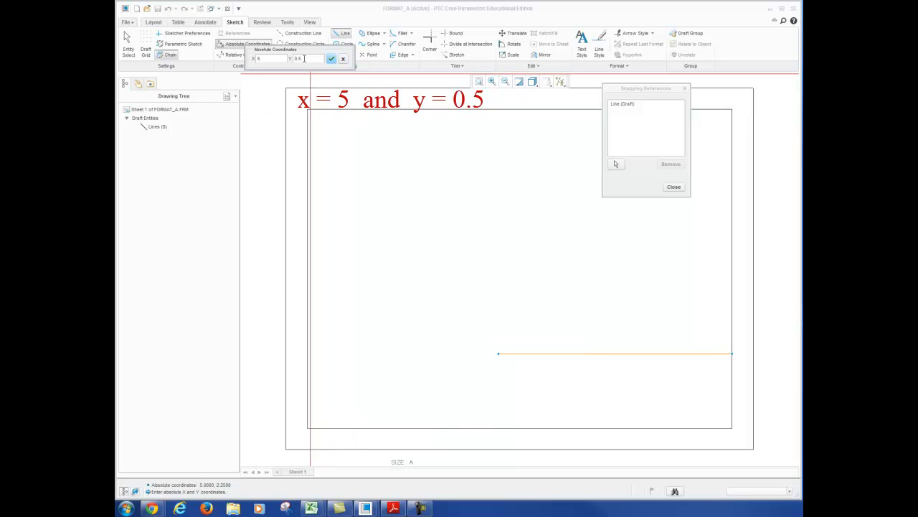
pyautogui.click(332, 59)
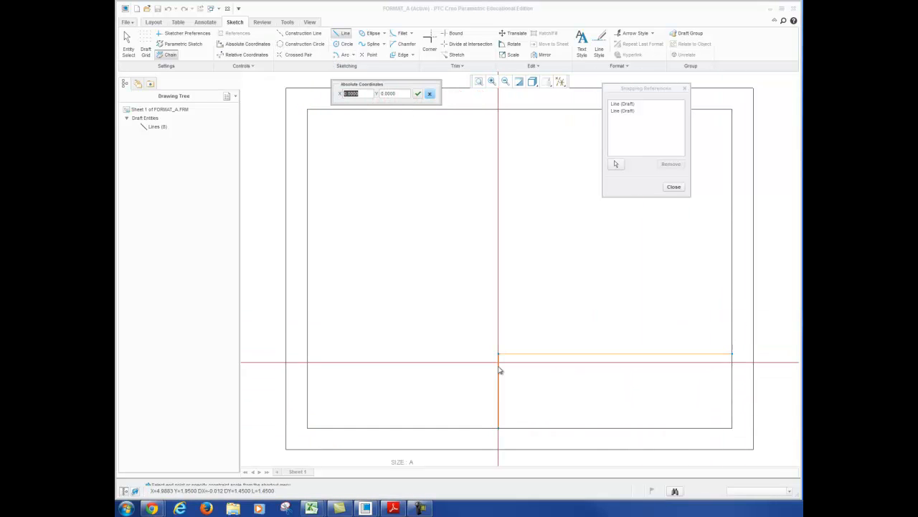
pyautogui.press('Escape')
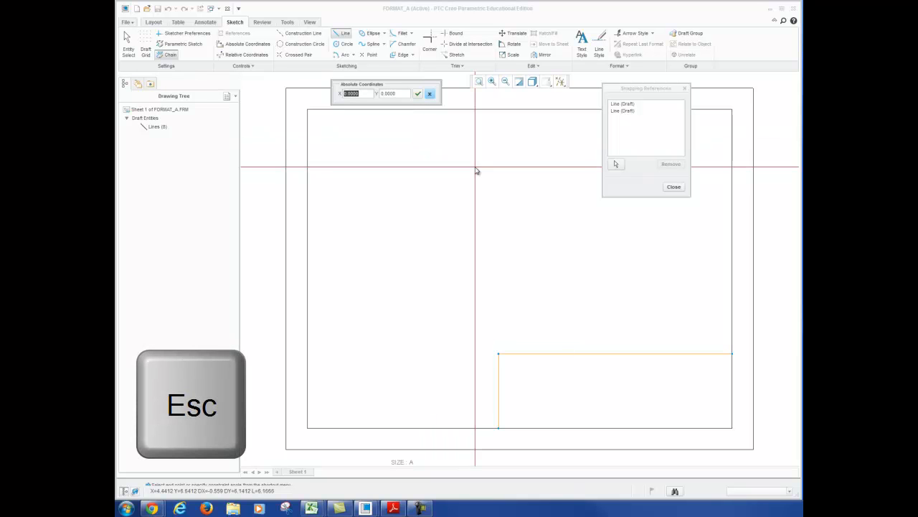
pyautogui.press('Escape')
pyautogui.press('Escape')
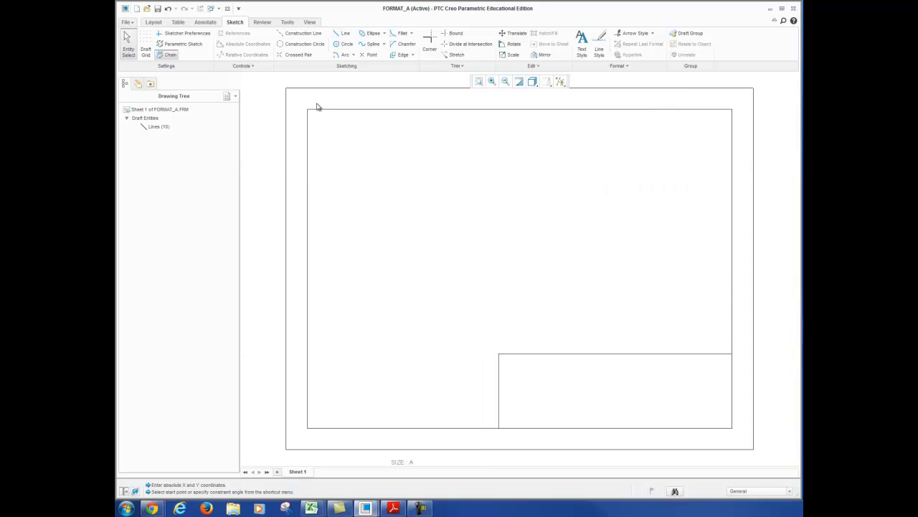
# Set the line width of all border and title block outline lines to 0.03 and clear the selection
pyautogui.moveTo(297, 102); pyautogui.dragTo(741, 441)
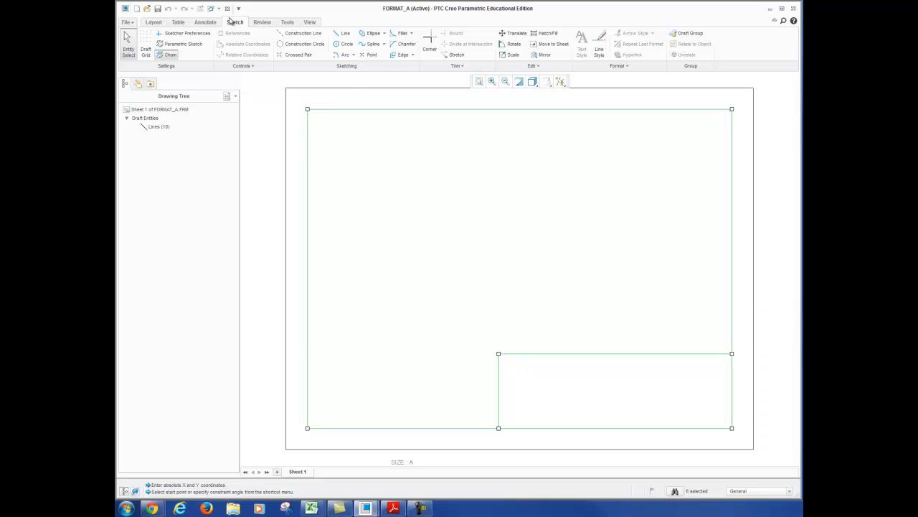
pyautogui.click(599, 47)
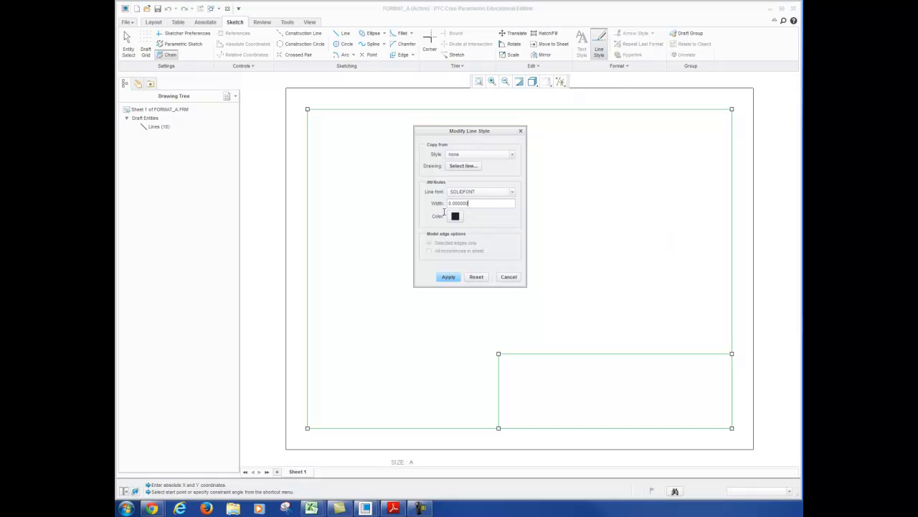
pyautogui.moveTo(444, 204); pyautogui.dragTo(469, 205)
pyautogui.write('0.03')
pyautogui.click(453, 279)
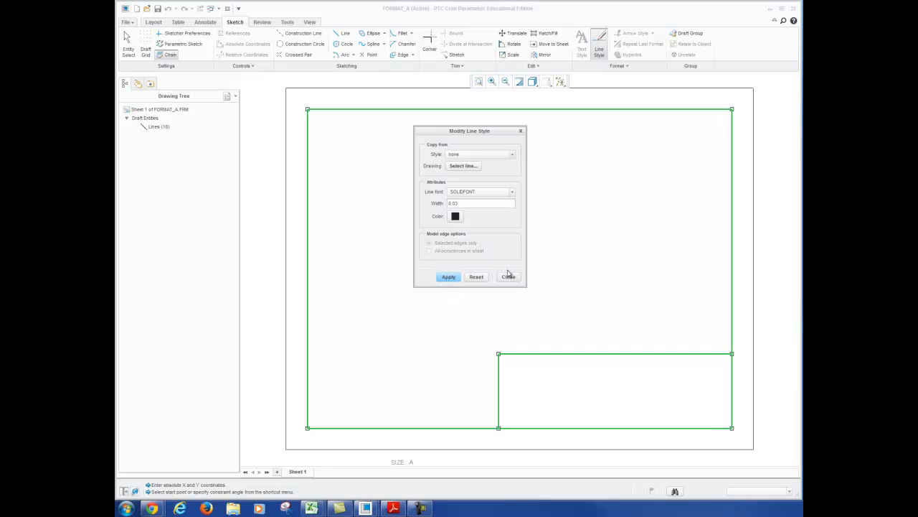
pyautogui.click(508, 278)
pyautogui.click(623, 248)
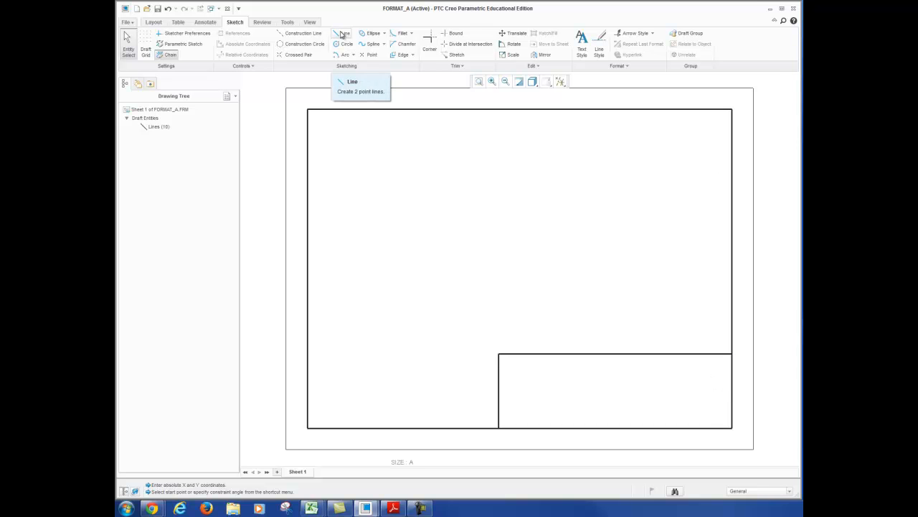
# Start a vertical divider line on the title block's lower edge at absolute coordinates X 7, Y 0.5
pyautogui.click(342, 33)
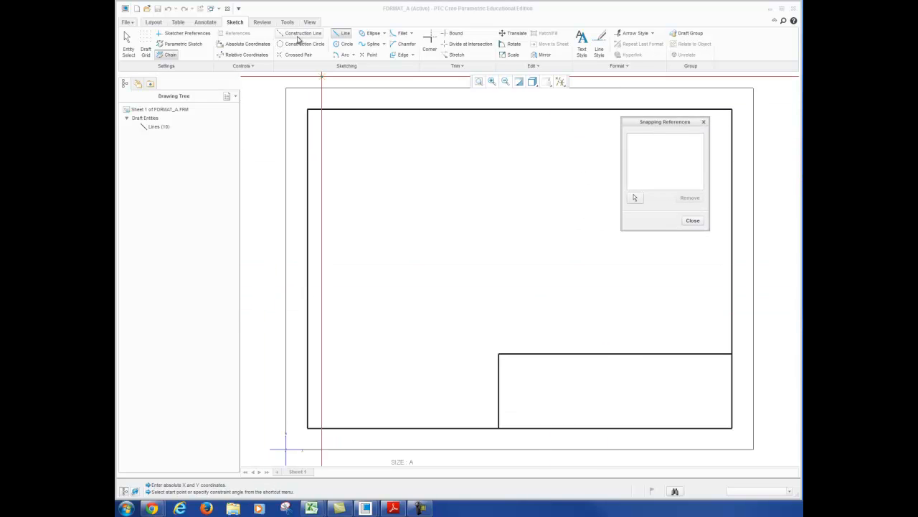
pyautogui.click(244, 44)
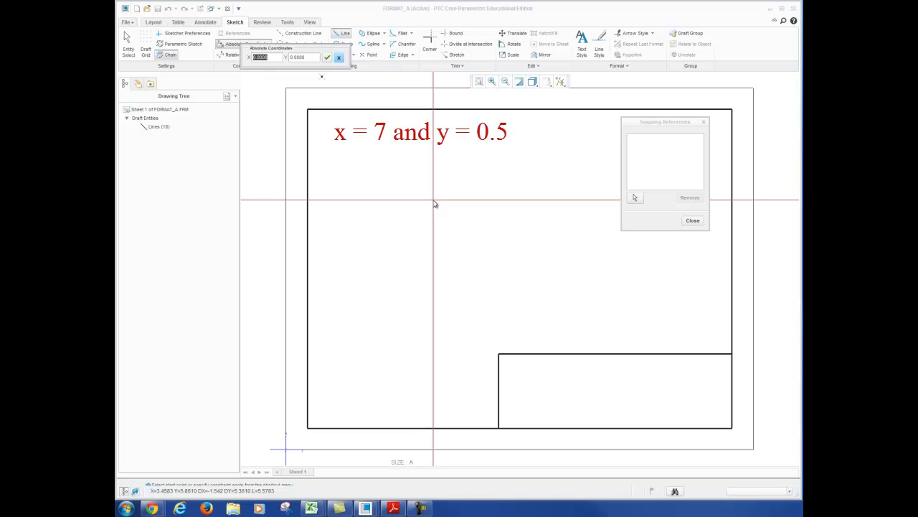
pyautogui.write('7')
pyautogui.press('Tab')
pyautogui.write('0')
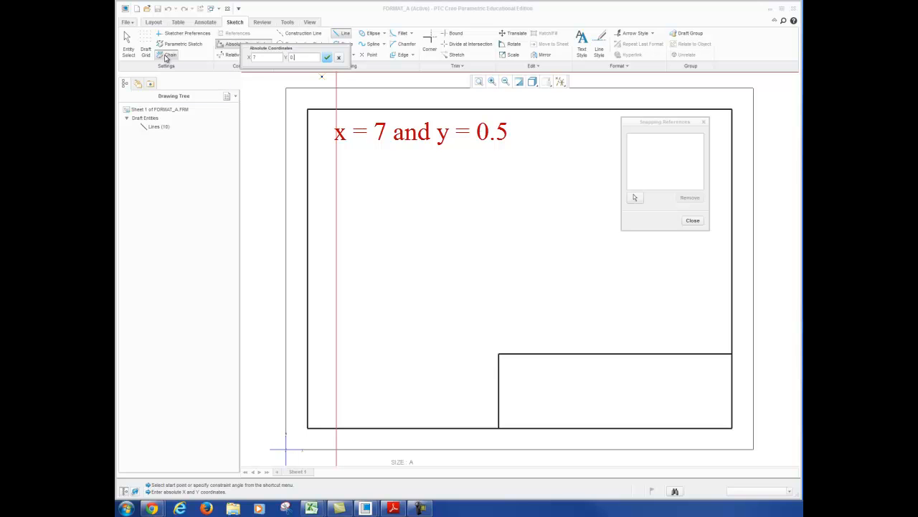
pyautogui.click(329, 58)
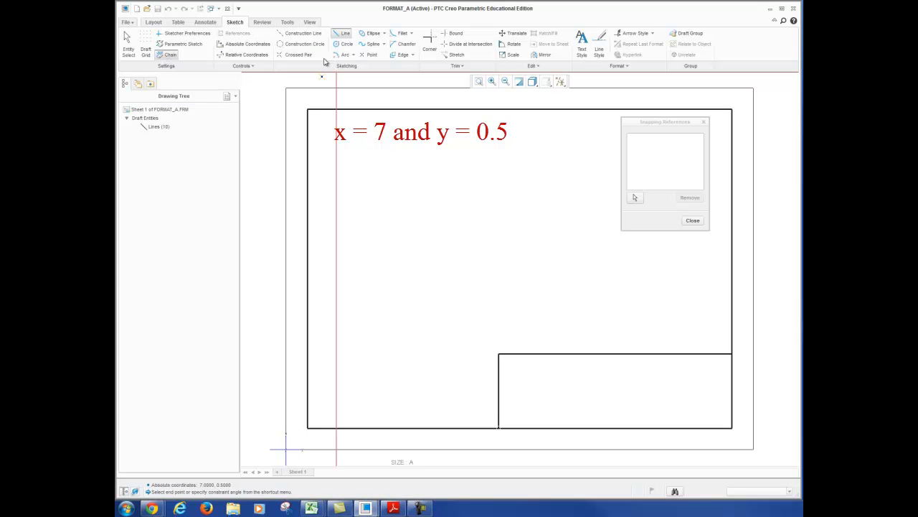
# End the vertical divider on the title block's upper edge at absolute coordinates X 7, Y 2.25, and finish the line
pyautogui.click(241, 45)
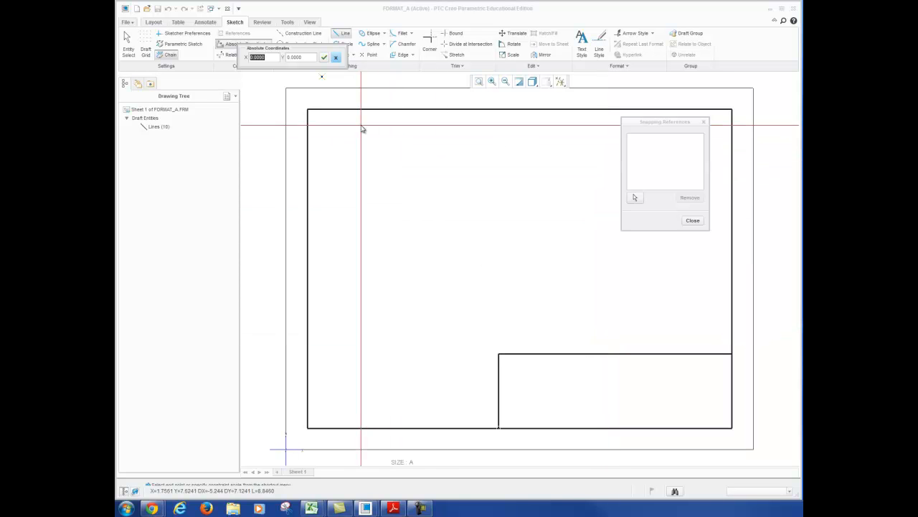
pyautogui.write('7')
pyautogui.press('Tab')
pyautogui.write('2.25')
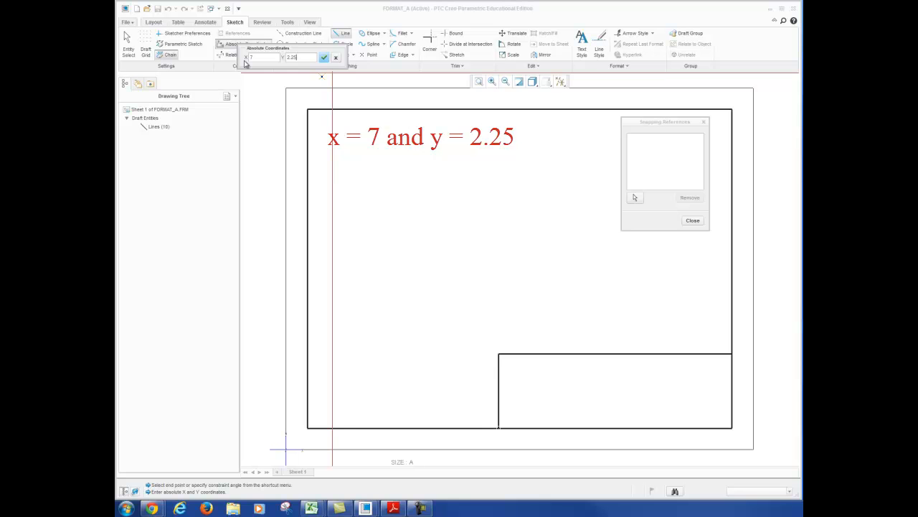
pyautogui.press('Return')
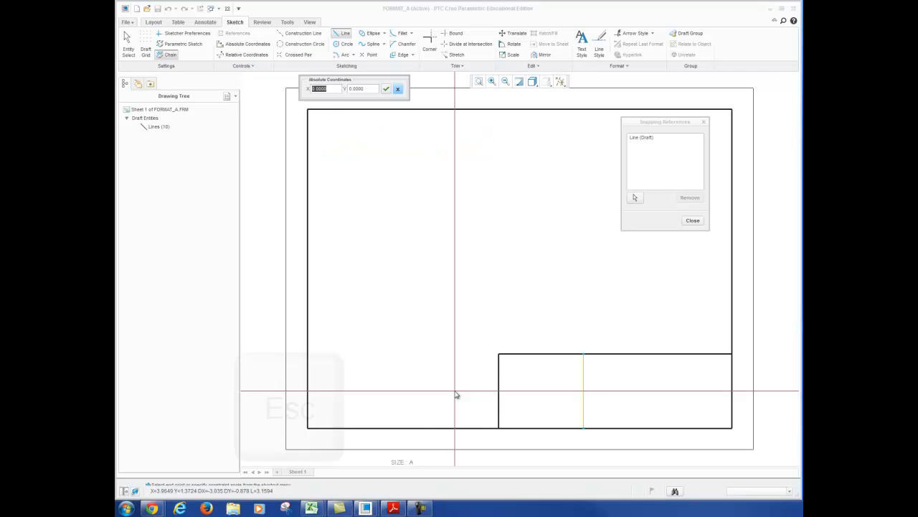
pyautogui.press('Escape')
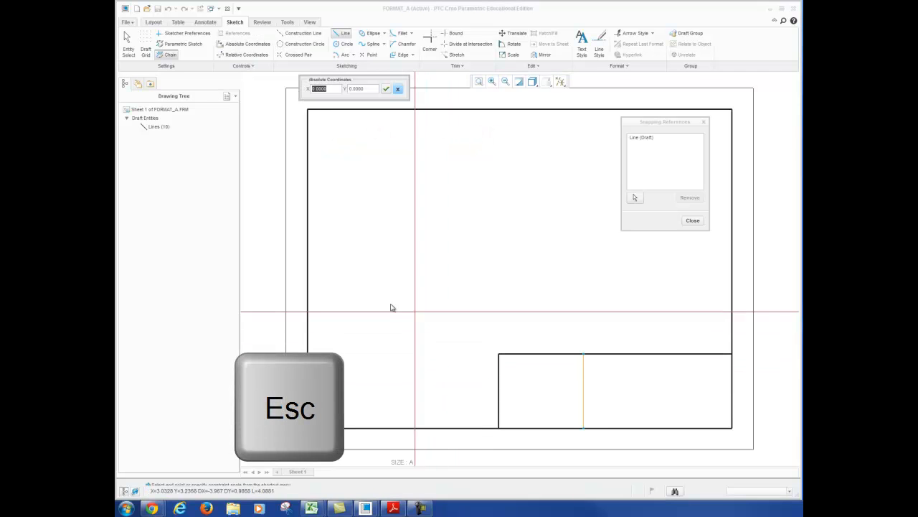
pyautogui.press('Escape')
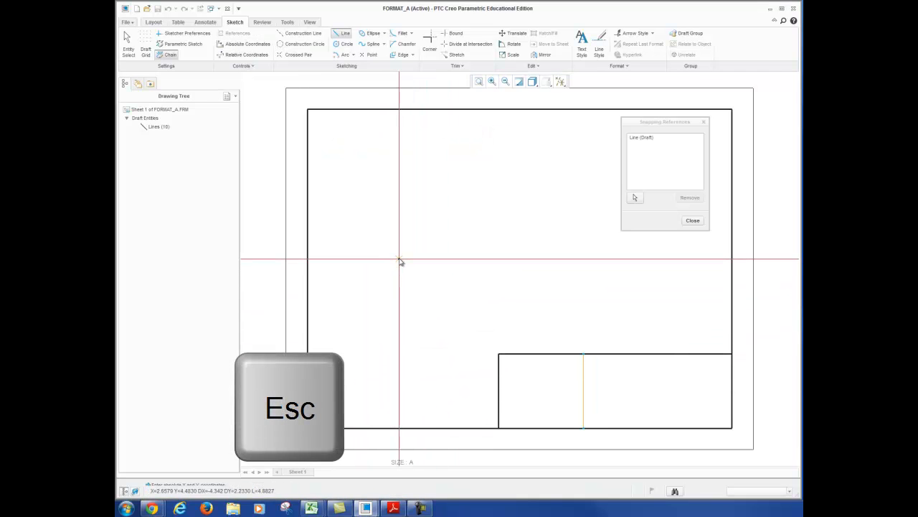
pyautogui.press('Escape')
pyautogui.click(627, 218)
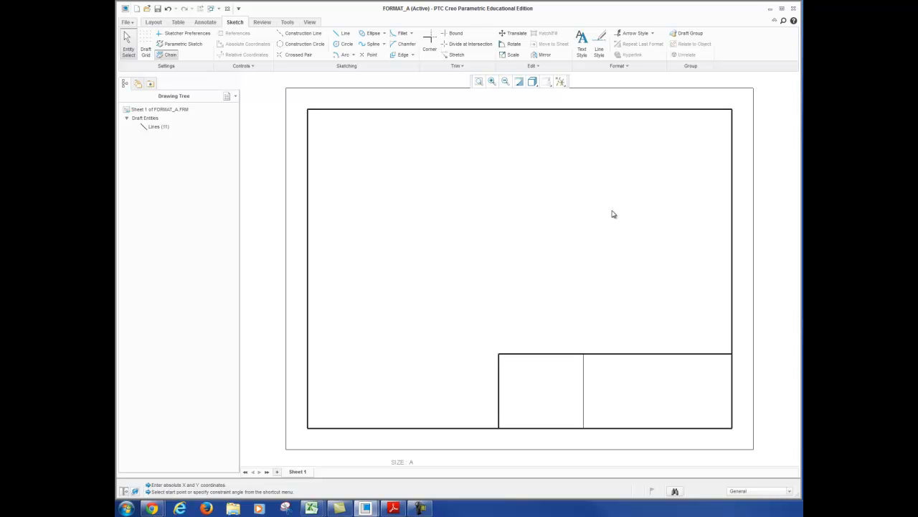
# Start a horizontal divider line on the title block's right edge at absolute coordinates X 10.5, Y 0.9
pyautogui.click(342, 34)
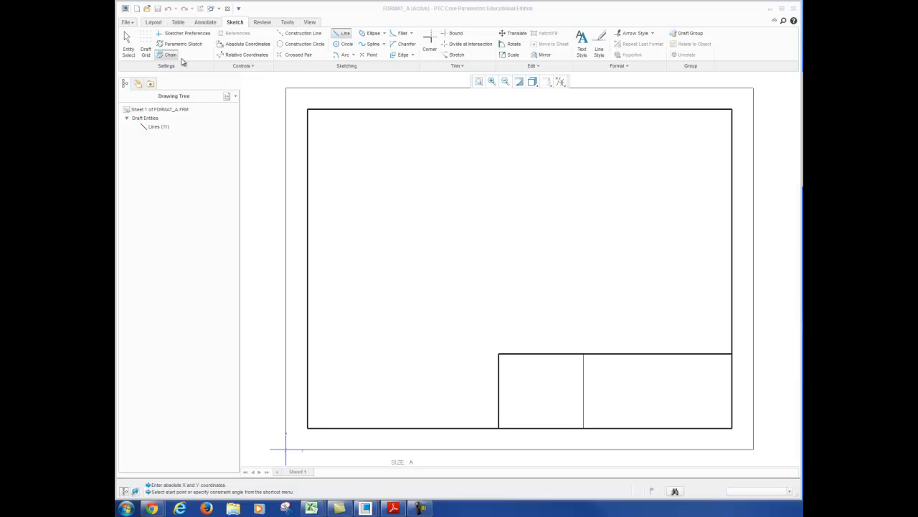
pyautogui.click(243, 43)
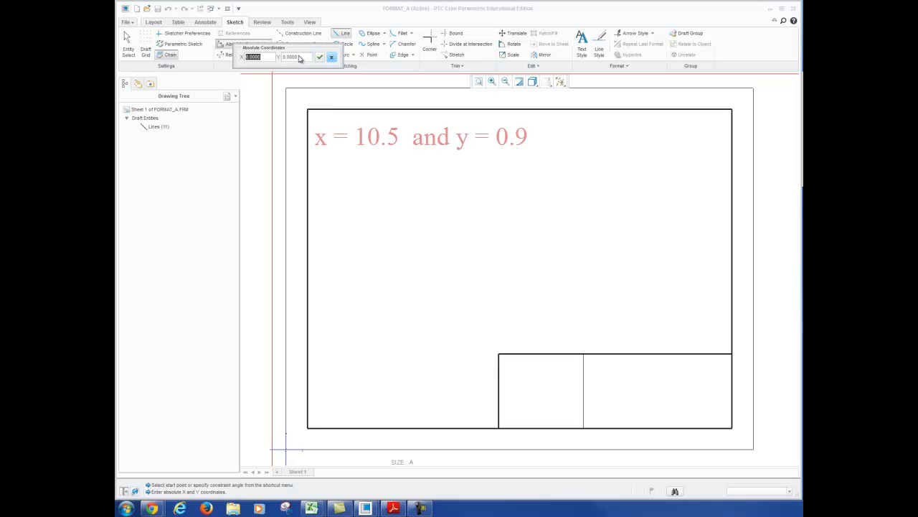
pyautogui.write('10.5')
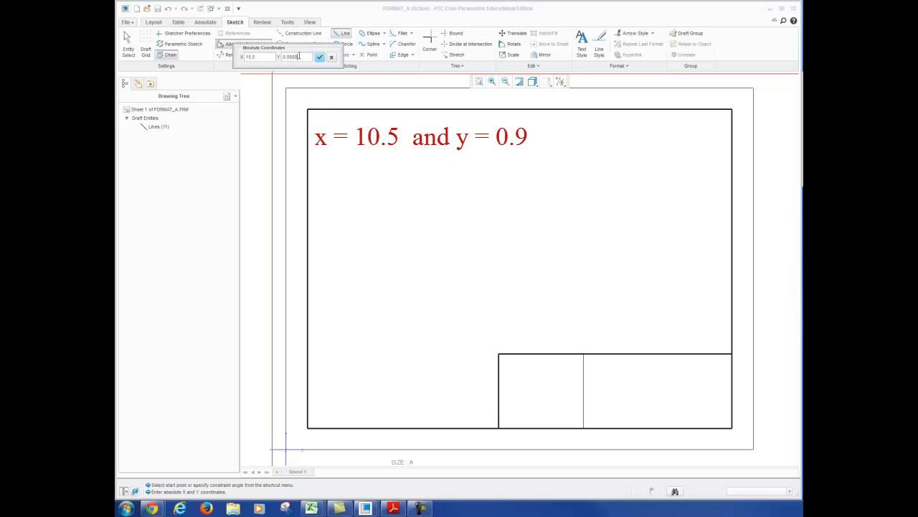
pyautogui.press('Tab')
pyautogui.write('0.9')
pyautogui.click(320, 56)
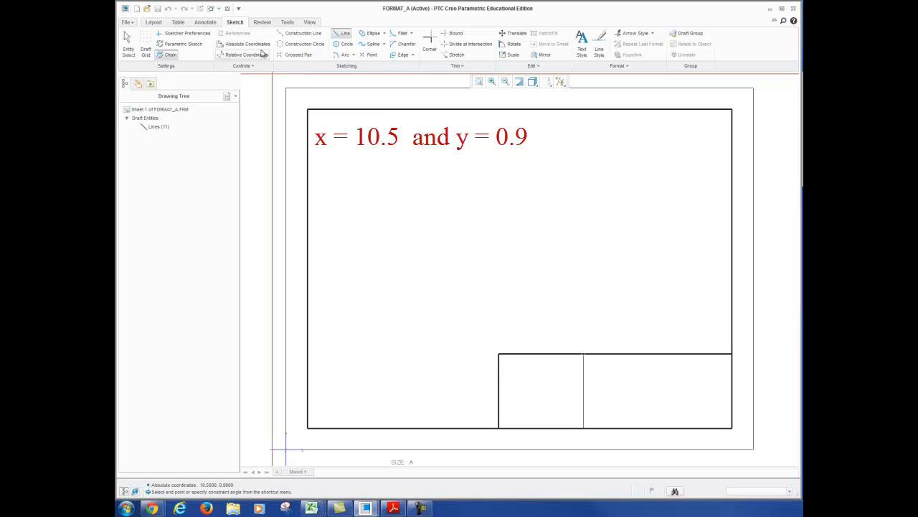
# End the horizontal divider on the vertical divider at absolute coordinates X 7, Y 0.9, and finish the line
pyautogui.click(260, 46)
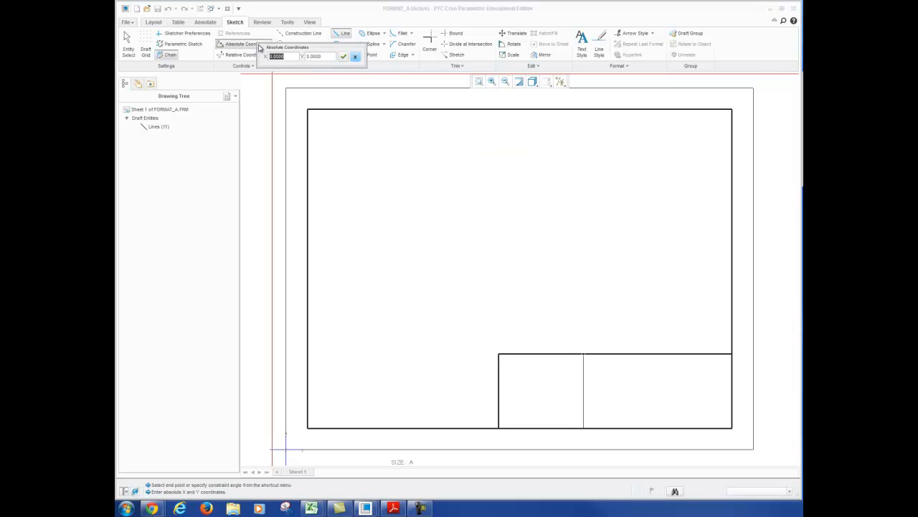
pyautogui.write('7')
pyautogui.press('Tab')
pyautogui.write('0.9')
pyautogui.press('Return')
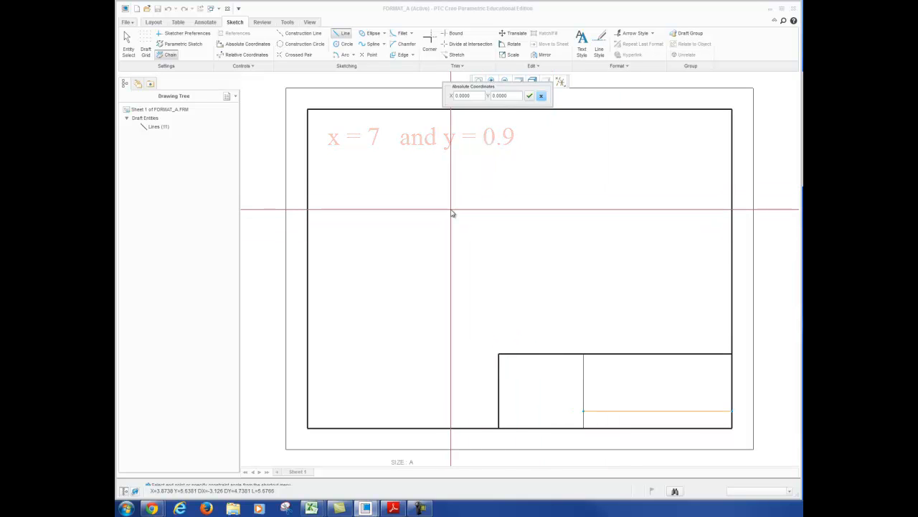
pyautogui.scroll(1, 455, 214)
pyautogui.scroll(-2, 473, 209)
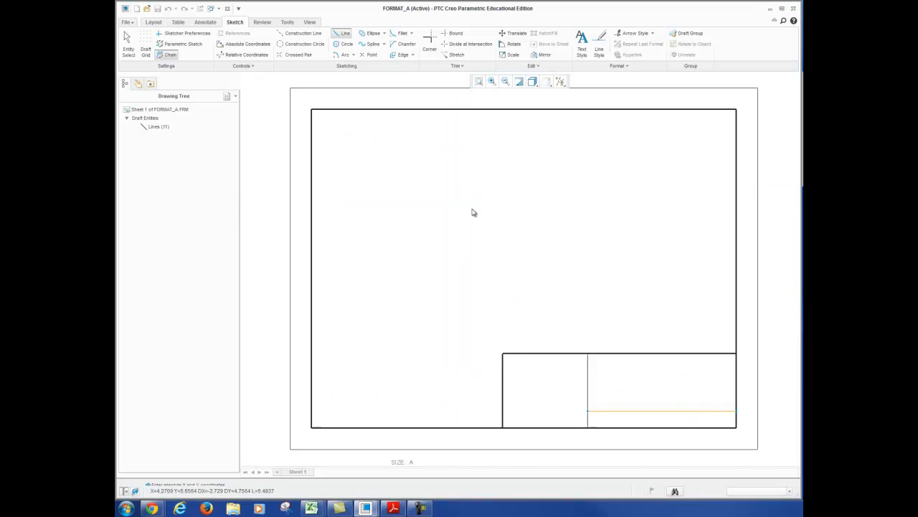
pyautogui.scroll(2, 472, 210)
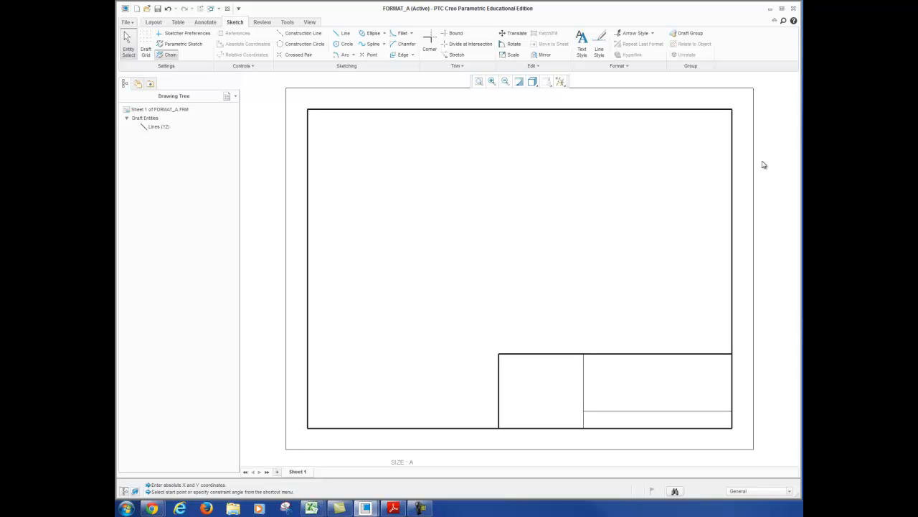
# Start a second horizontal divider line on the title block's vertical divider at absolute coordinates X 7, Y 1.3
pyautogui.click(342, 33)
pyautogui.click(244, 43)
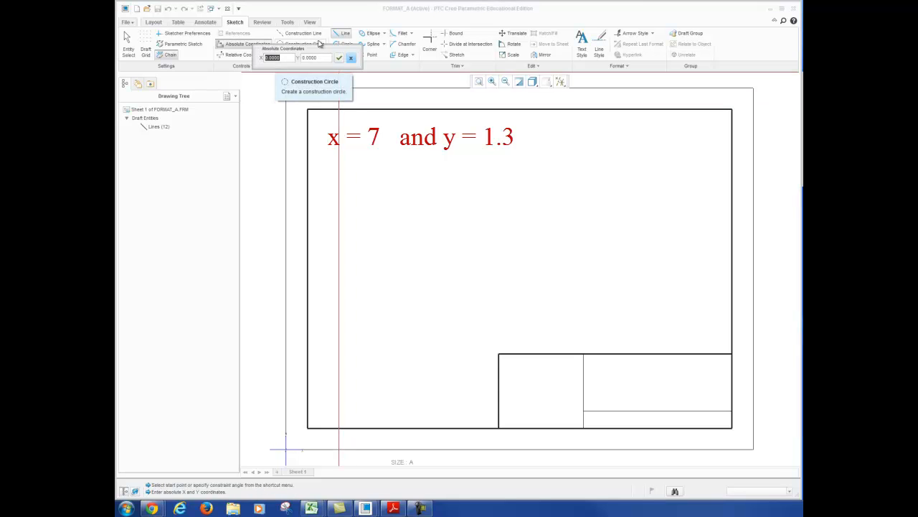
pyautogui.write('7')
pyautogui.press('Tab')
pyautogui.write('1')
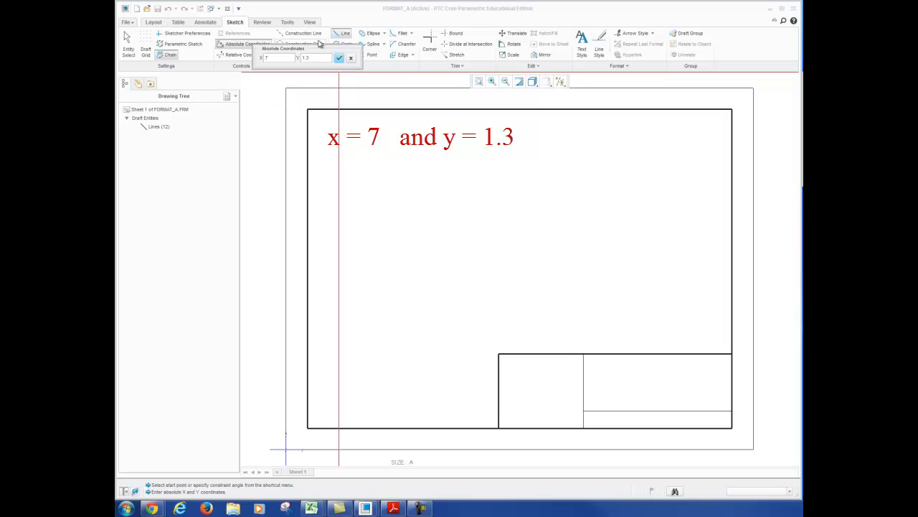
pyautogui.press('Return')
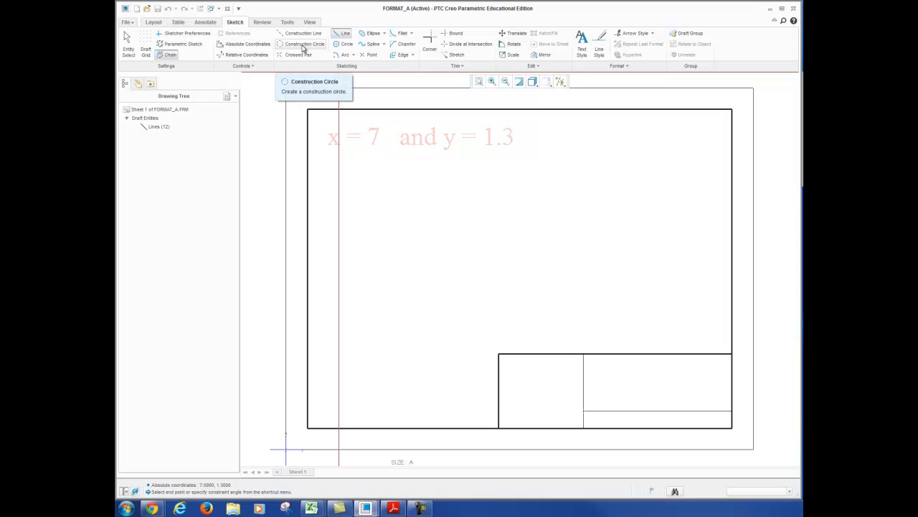
# End the second horizontal divider on the title block's right edge at absolute coordinates X 10.5, Y 1.3, and finish the line
pyautogui.click(238, 48)
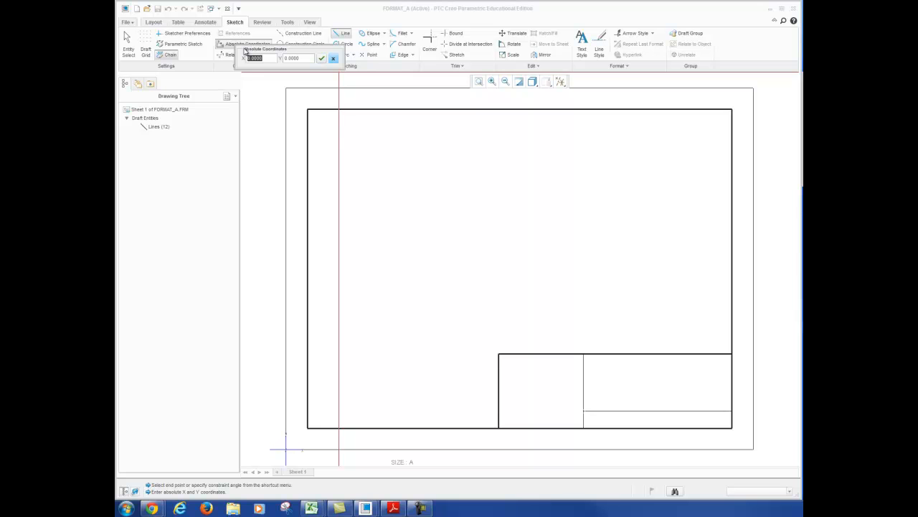
pyautogui.write('10.5')
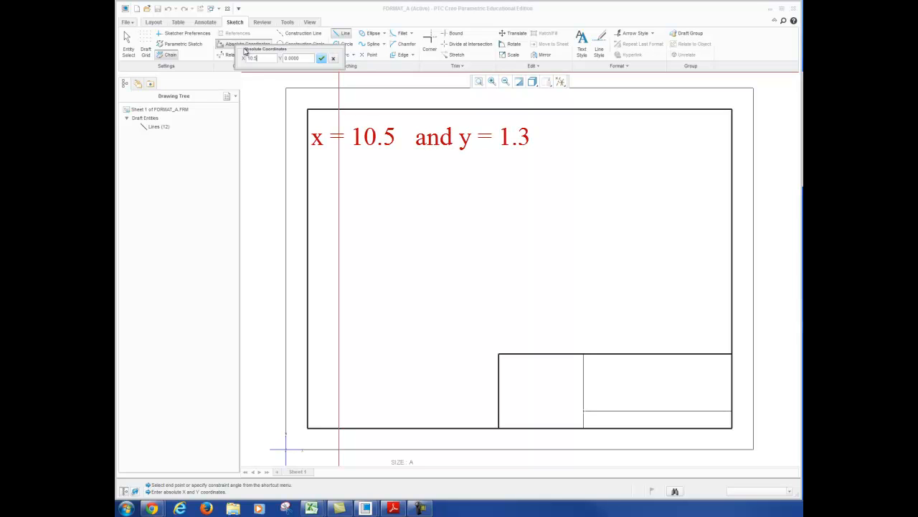
pyautogui.click(306, 58)
pyautogui.write('1.3')
pyautogui.press('Return')
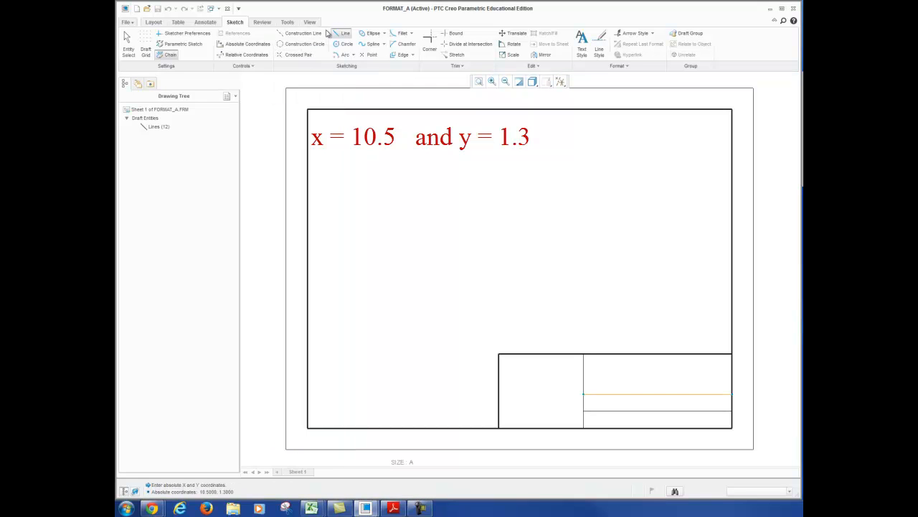
pyautogui.middleClick(357, 143)
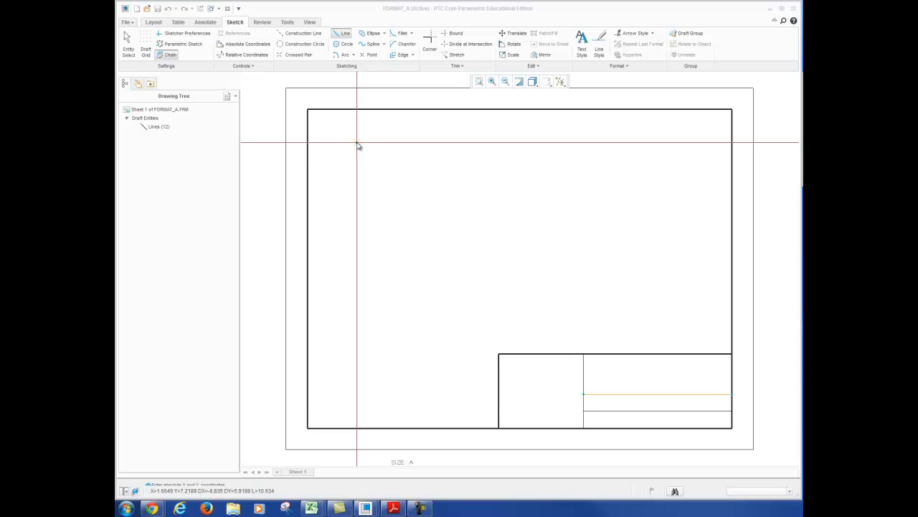
pyautogui.middleClick(357, 143)
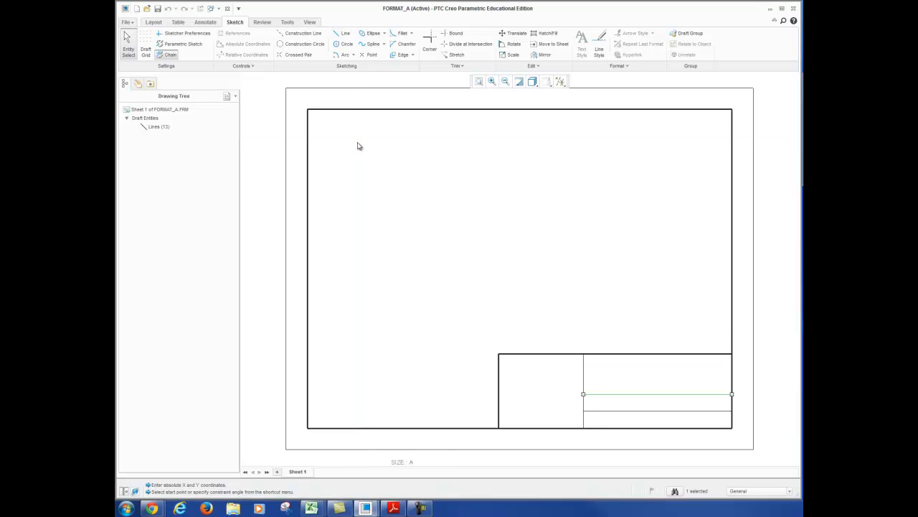
# Start a third horizontal divider line on the title block's vertical divider at absolute coordinates X 7, Y 1.7
pyautogui.click(343, 37)
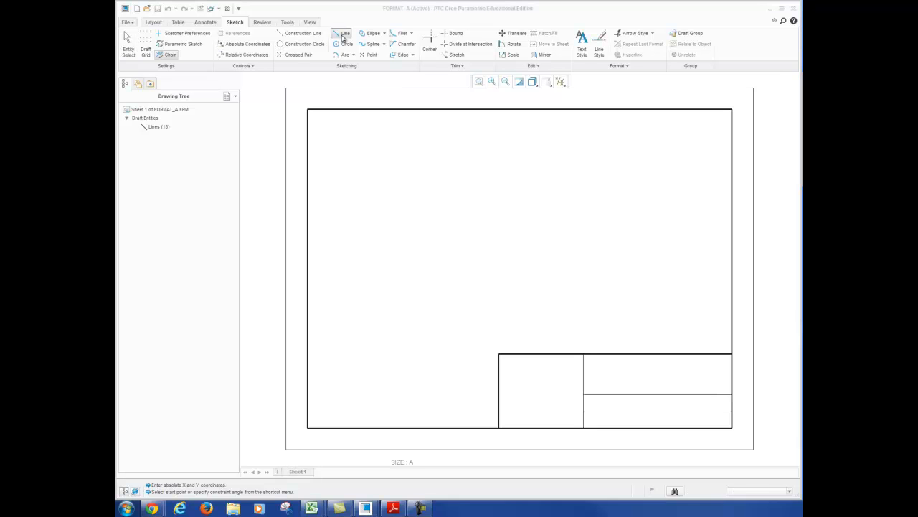
pyautogui.click(247, 45)
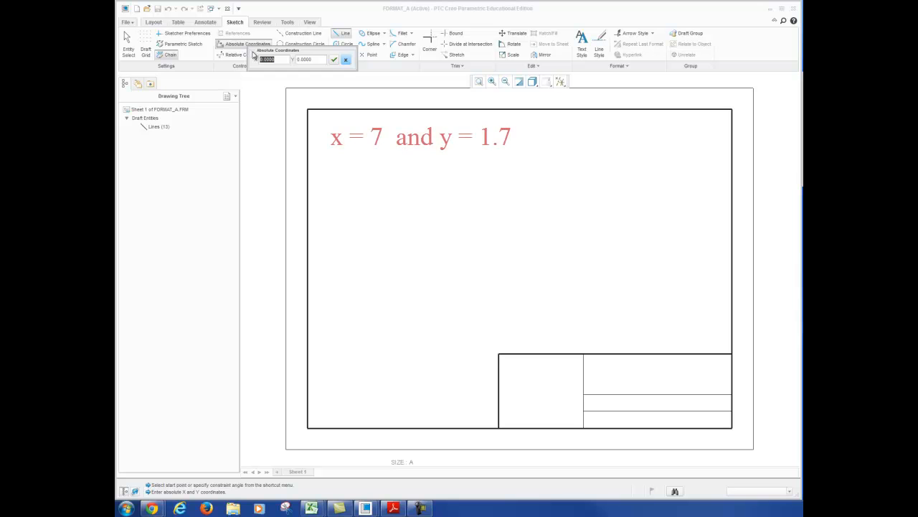
pyautogui.write('7')
pyautogui.press('Tab')
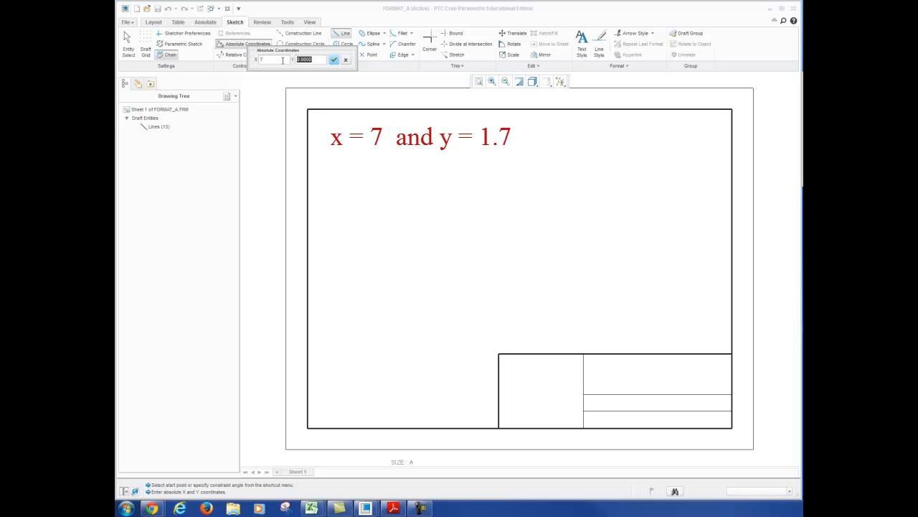
pyautogui.write('1.7')
pyautogui.click(333, 60)
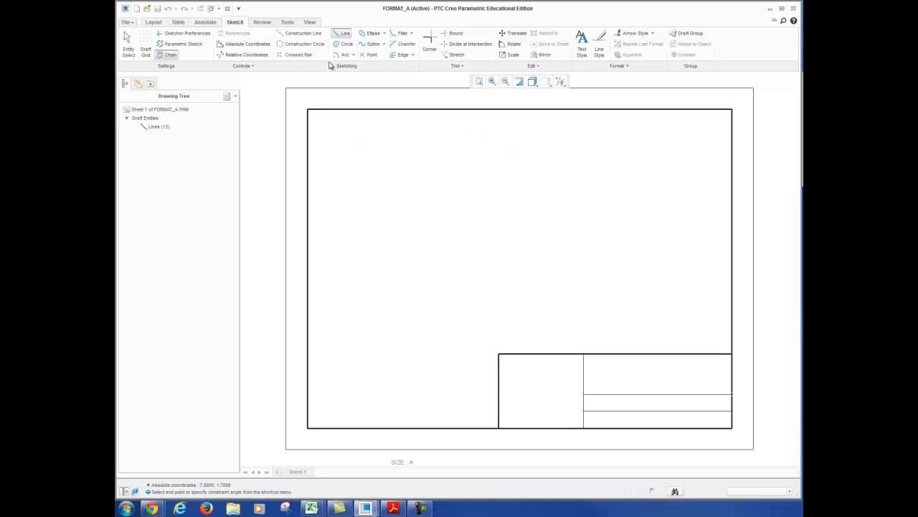
# End the third horizontal divider on the title block's right edge at absolute coordinates X 10.5, Y 1.7, and finish the line
pyautogui.click(248, 44)
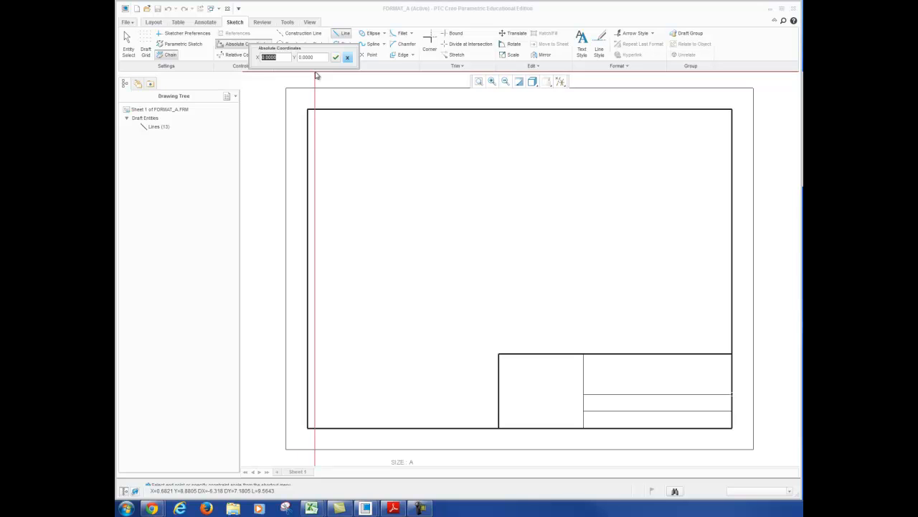
pyautogui.write('10.5')
pyautogui.press('Tab')
pyautogui.write('1')
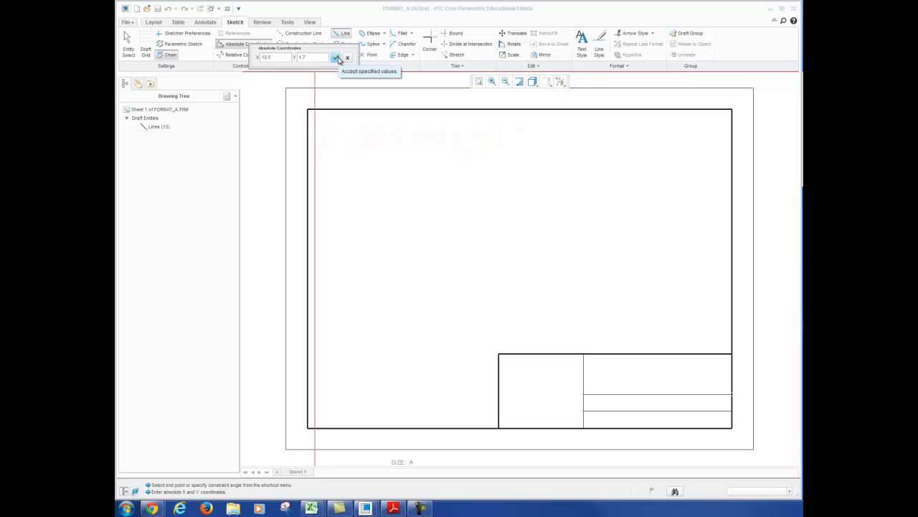
pyautogui.click(337, 57)
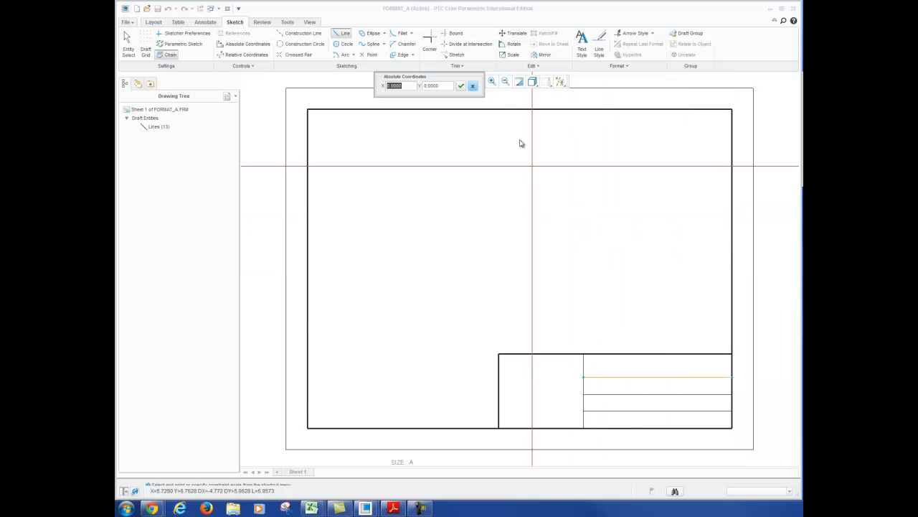
pyautogui.click(472, 87)
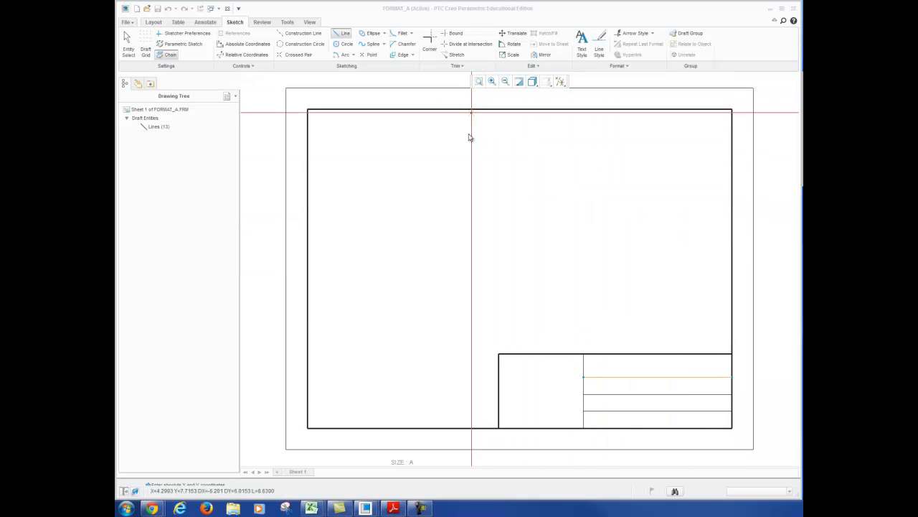
pyautogui.middleClick(383, 174)
pyautogui.scroll(1, 383, 173)
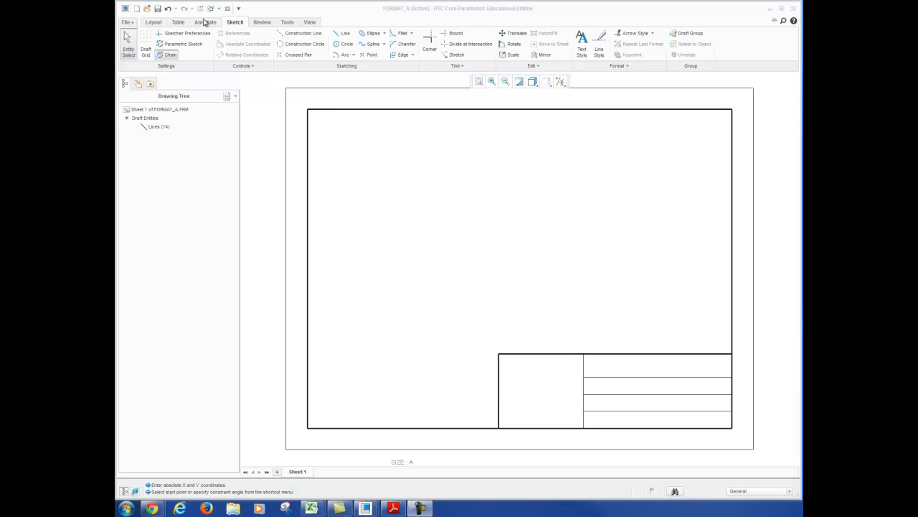
# Place a note reading "Created by:" followed by the author's name in the second row of the title block's right column
pyautogui.click(205, 22)
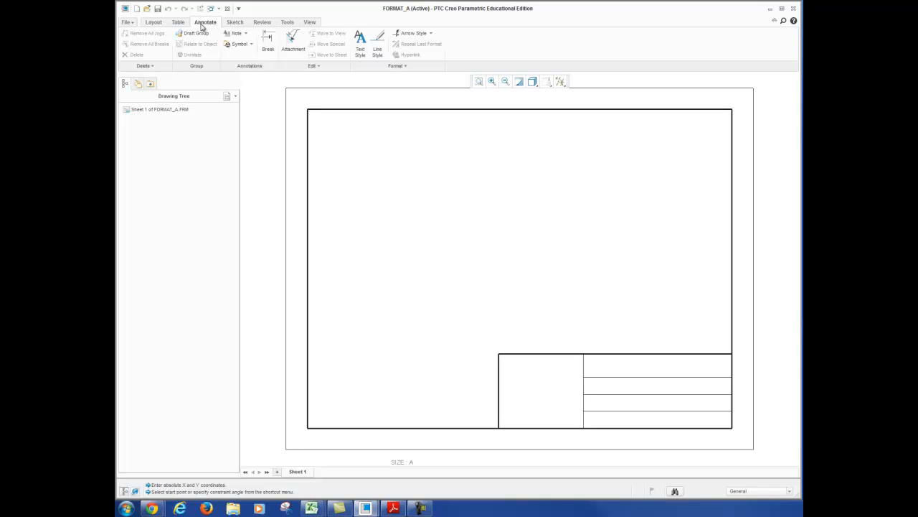
pyautogui.click(234, 33)
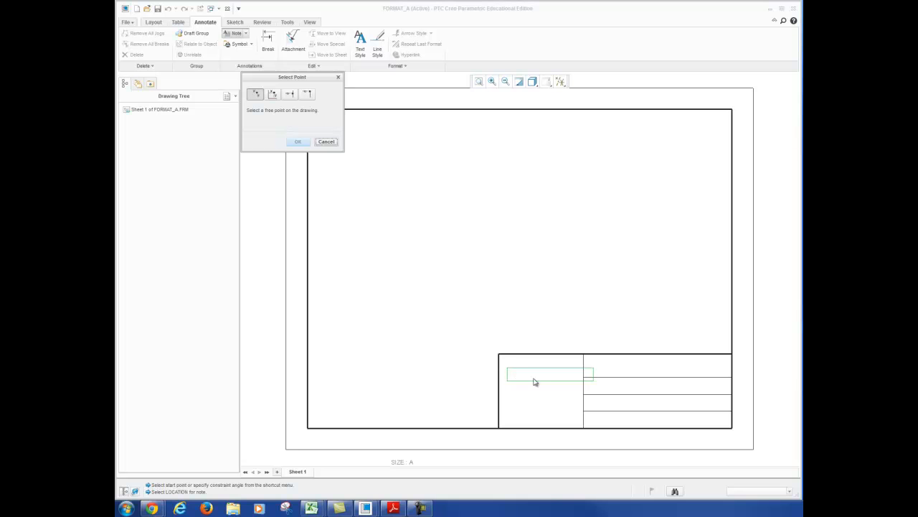
pyautogui.click(611, 389)
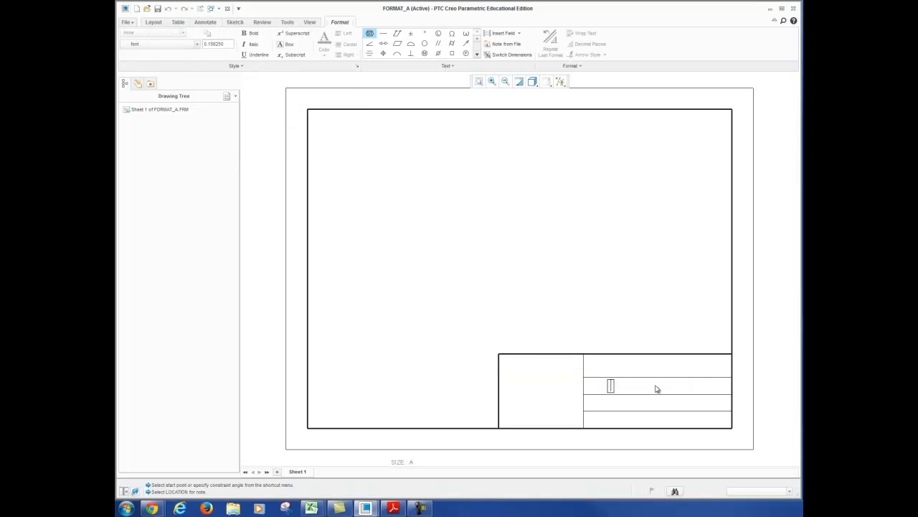
pyautogui.write('Created by:')
pyautogui.write('Ms. Ley')
pyautogui.click(610, 402)
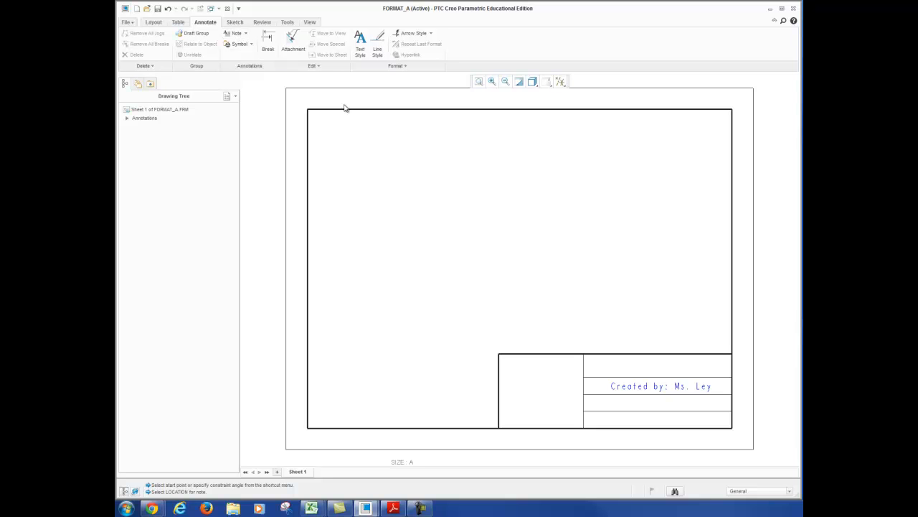
# Place a note reading "Customer: Custormer Name" in the title block row below the author note
pyautogui.click(234, 33)
pyautogui.click(613, 403)
pyautogui.write('Customer Name: Cu')
pyautogui.press('BackSpace')
pyautogui.press('BackSpace')
pyautogui.press('BackSpace')
pyautogui.press('BackSpace')
pyautogui.press('BackSpace')
pyautogui.press('BackSpace')
pyautogui.press('BackSpace')
pyautogui.press('BackSpace')
pyautogui.press('BackSpace')
pyautogui.press('BackSpace')
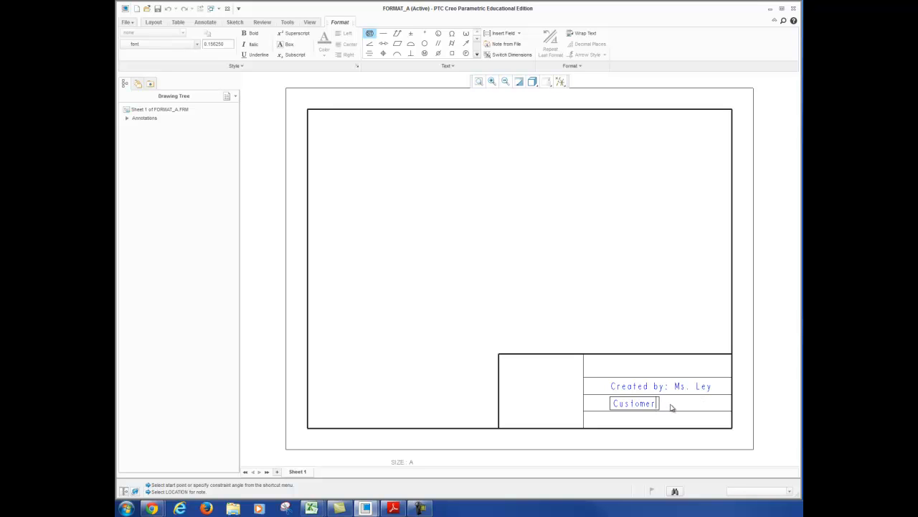
pyautogui.write('r: Customer Name')
pyautogui.click(656, 425)
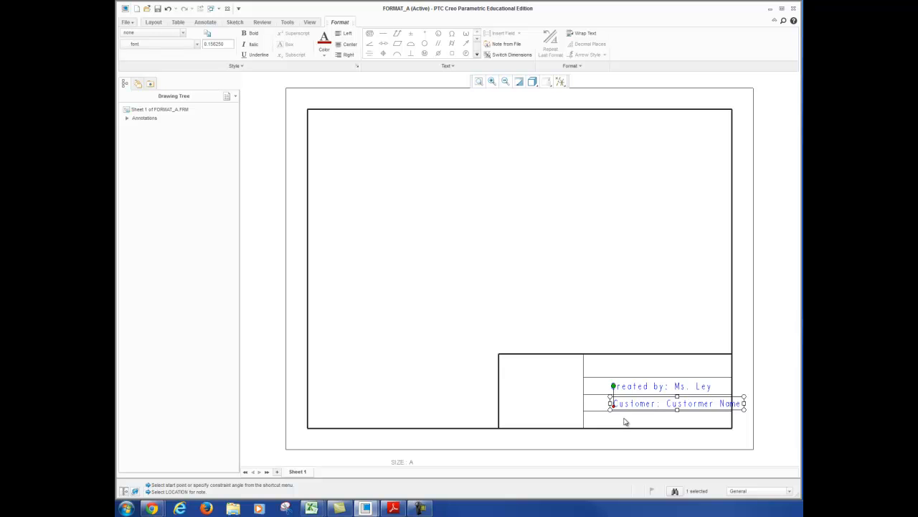
pyautogui.click(616, 309)
# Place a note reading "Scale:" in the bottom row of the title block's right column
pyautogui.click(234, 34)
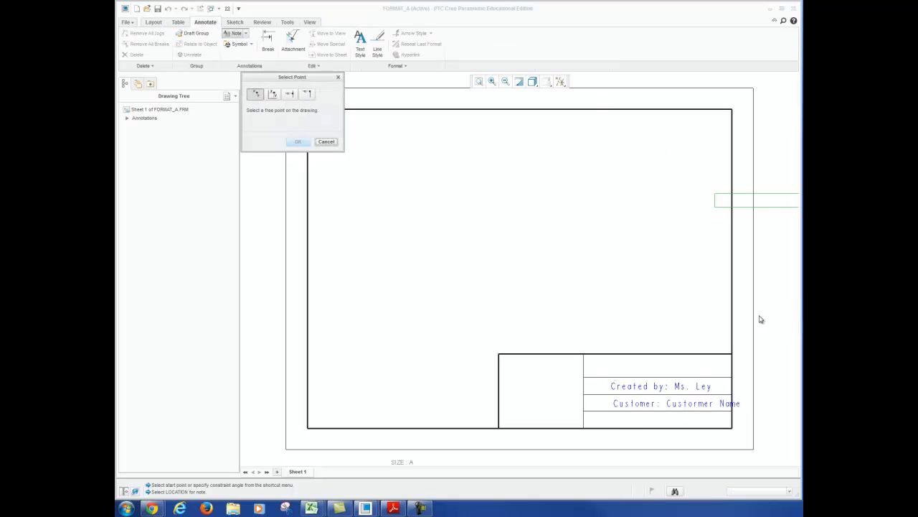
pyautogui.click(606, 423)
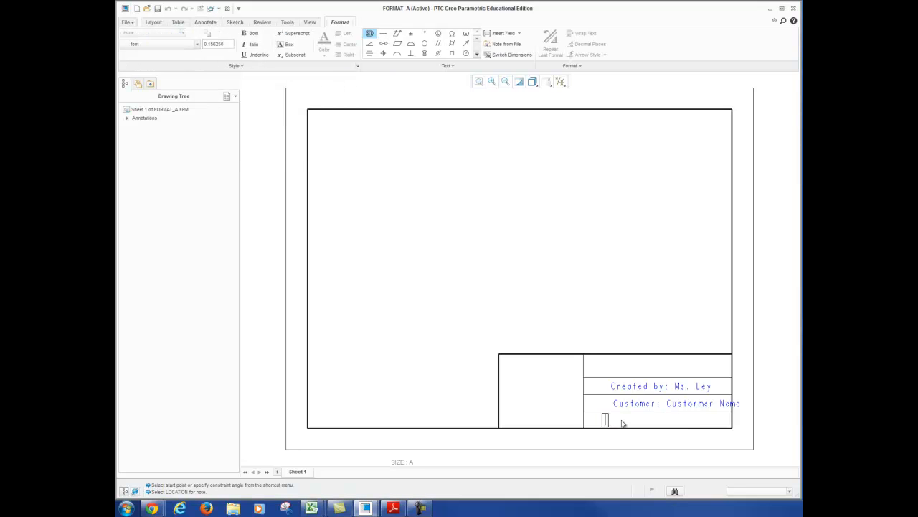
pyautogui.write('Scale:')
pyautogui.click(605, 398)
# Start a note at the top of the title block's large left cell with the heading "Tolerances"
pyautogui.click(236, 34)
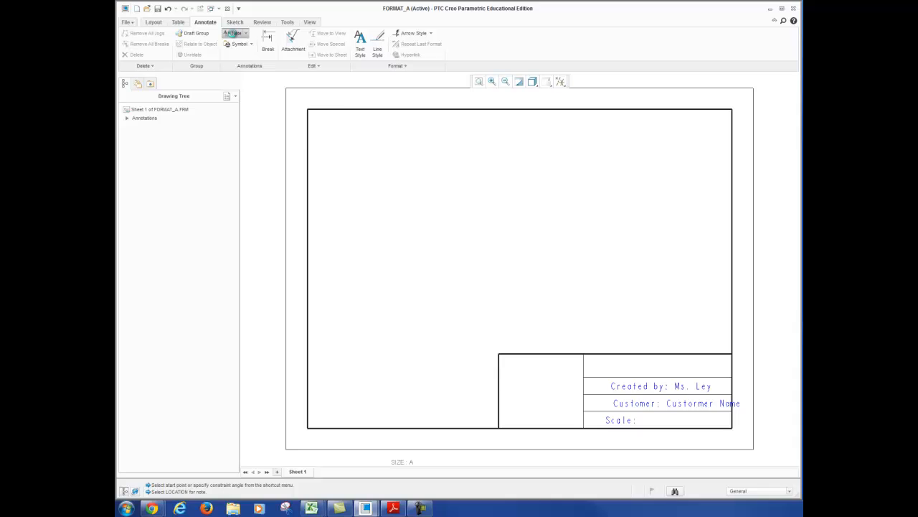
pyautogui.click(504, 370)
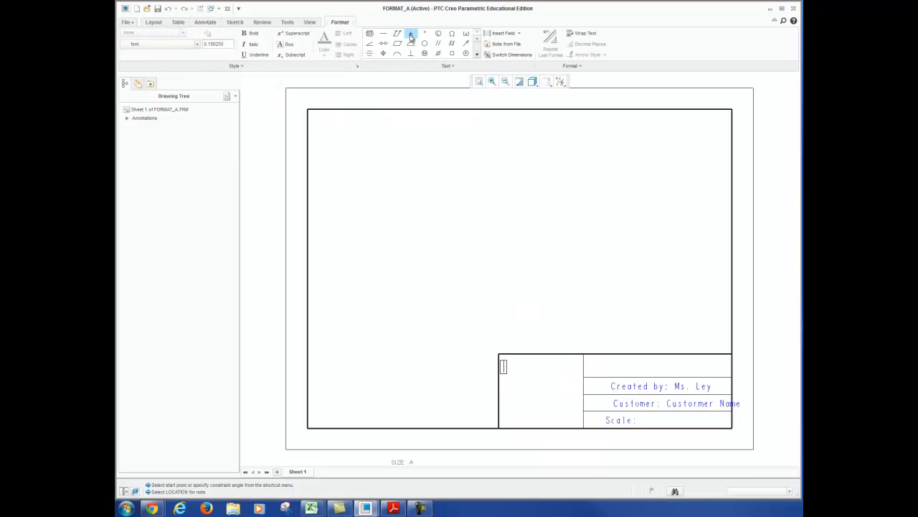
pyautogui.write('Tolerances')
pyautogui.press('Return')
# Add the line "x.x ± 0.1" below the Tolerances heading, using the plus-minus symbol
pyautogui.click(411, 34)
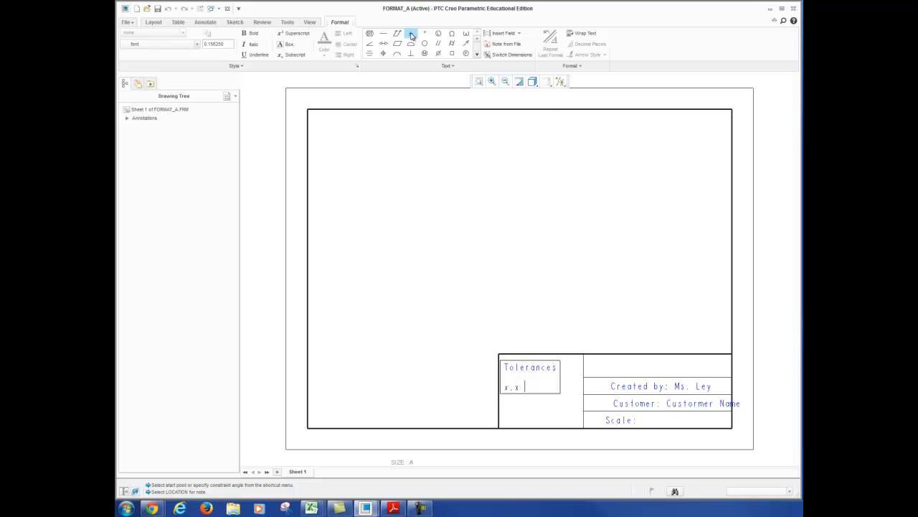
pyautogui.click(411, 34)
pyautogui.write('0.1')
pyautogui.press('Return')
# Add the lines "x.xx ± 0.01" and "x.xxx ± 0.001" to the tolerances note and finish the note
pyautogui.write('x')
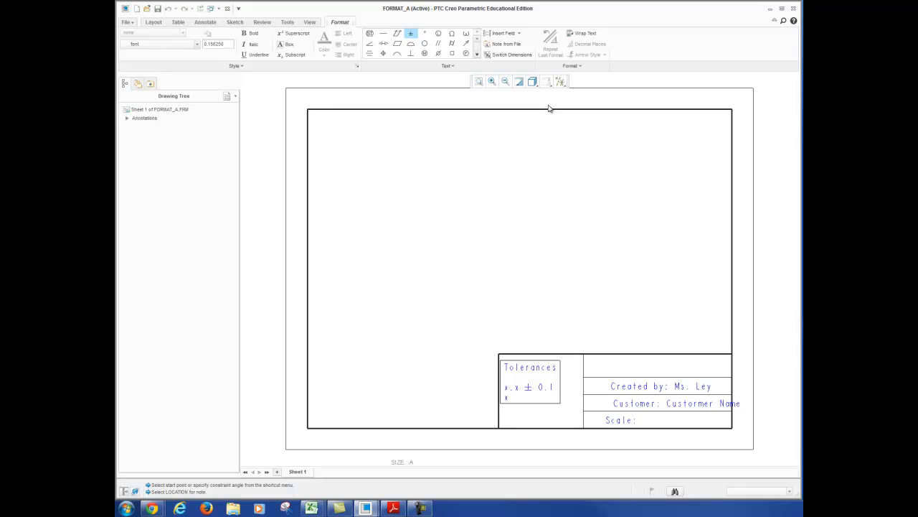
pyautogui.write('.xx')
pyautogui.click(413, 35)
pyautogui.write('0.01')
pyautogui.press('Home')
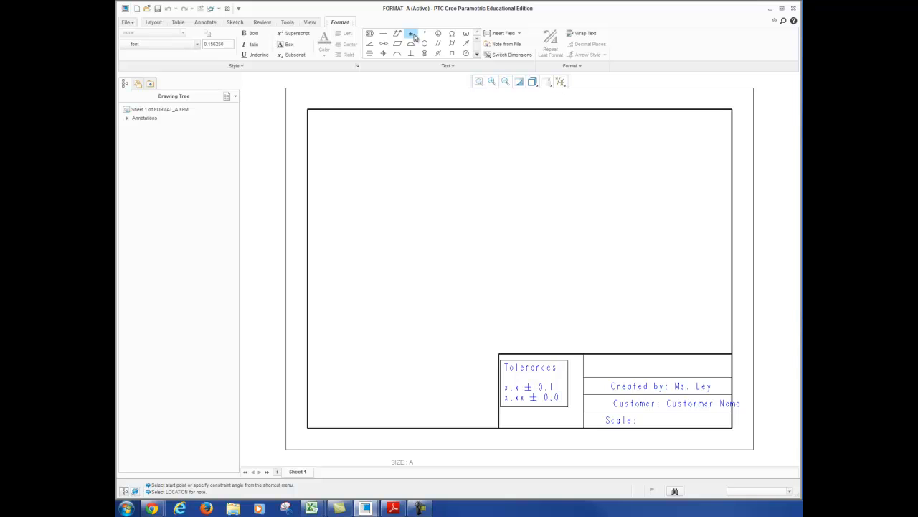
pyautogui.write('x.xxx')
pyautogui.click(412, 34)
pyautogui.write('0.001')
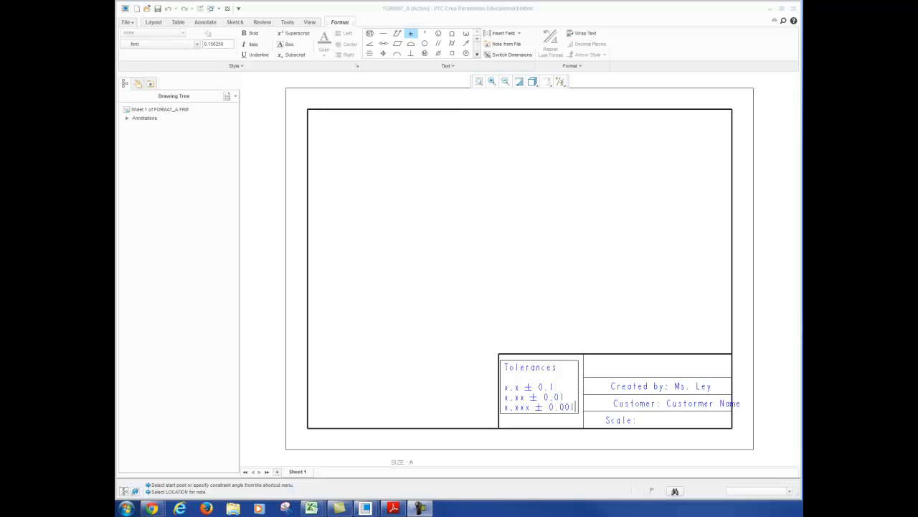
pyautogui.click(550, 306)
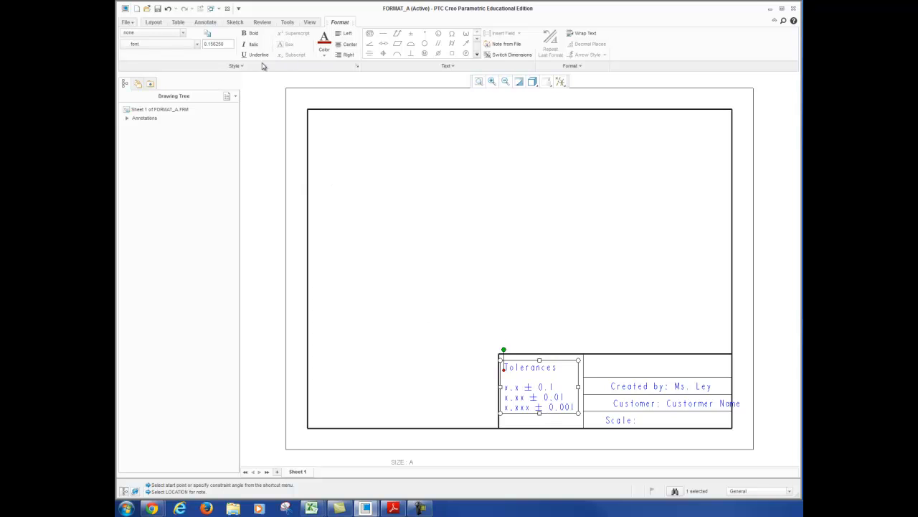
# Set the tolerances note's horizontal justification to Center in its text style and move the note back inside the title block's large left cell
pyautogui.click(349, 45)
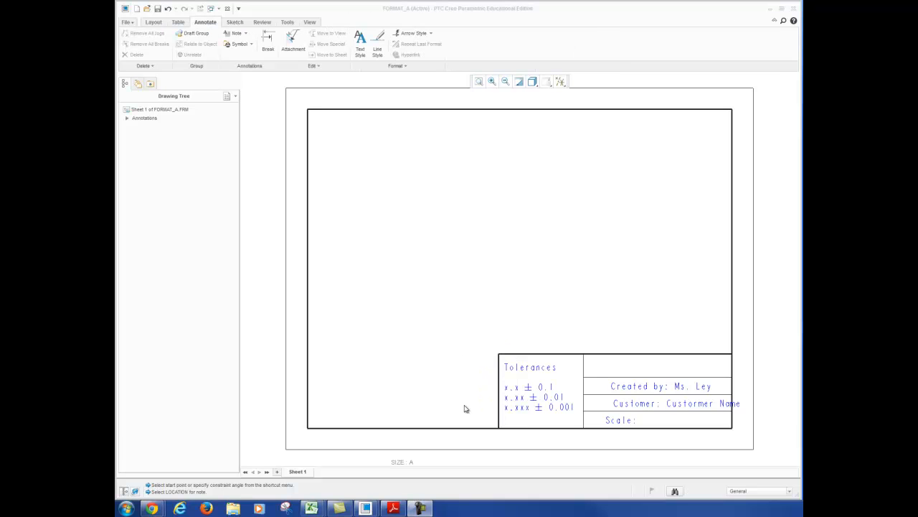
pyautogui.click(540, 397)
pyautogui.doubleClick(548, 407)
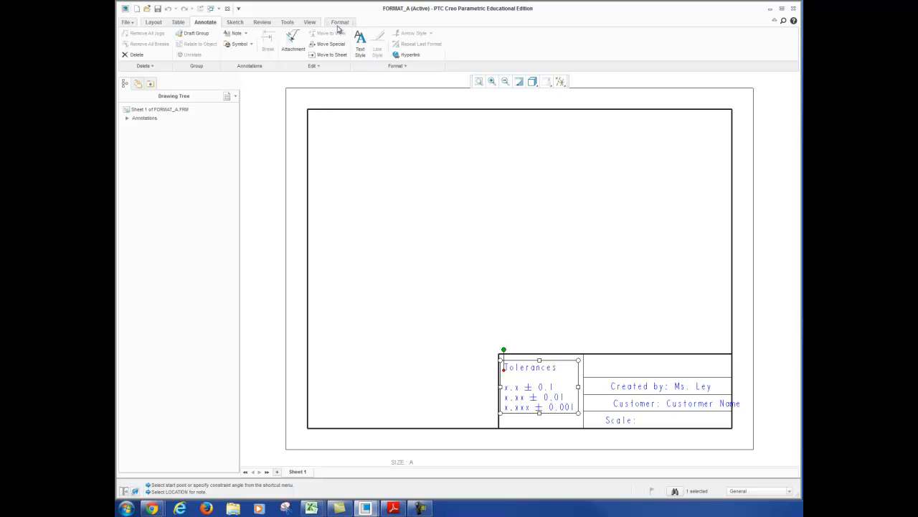
pyautogui.click(338, 23)
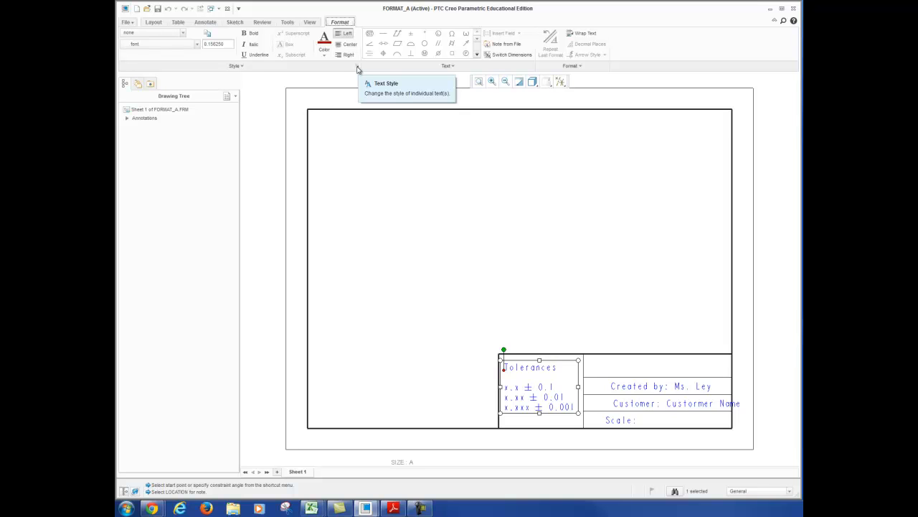
pyautogui.click(241, 66)
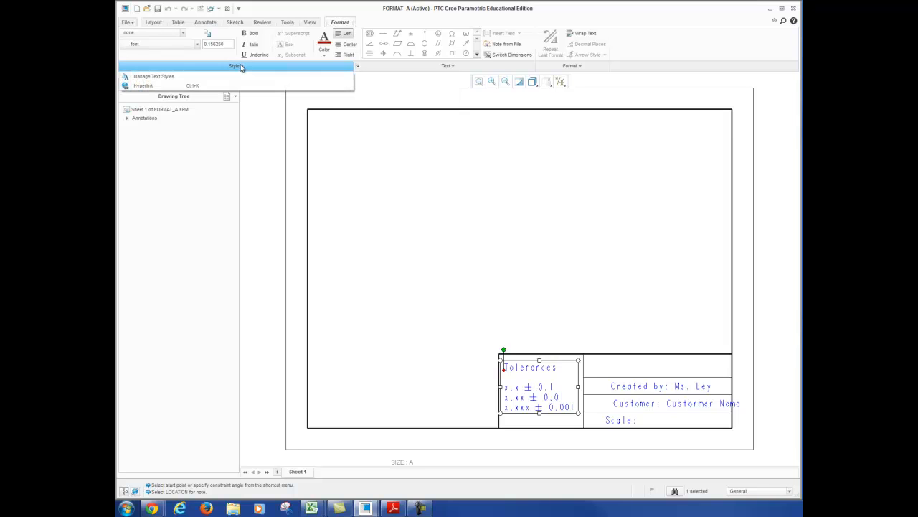
pyautogui.click(356, 66)
pyautogui.moveTo(535, 158); pyautogui.dragTo(417, 130)
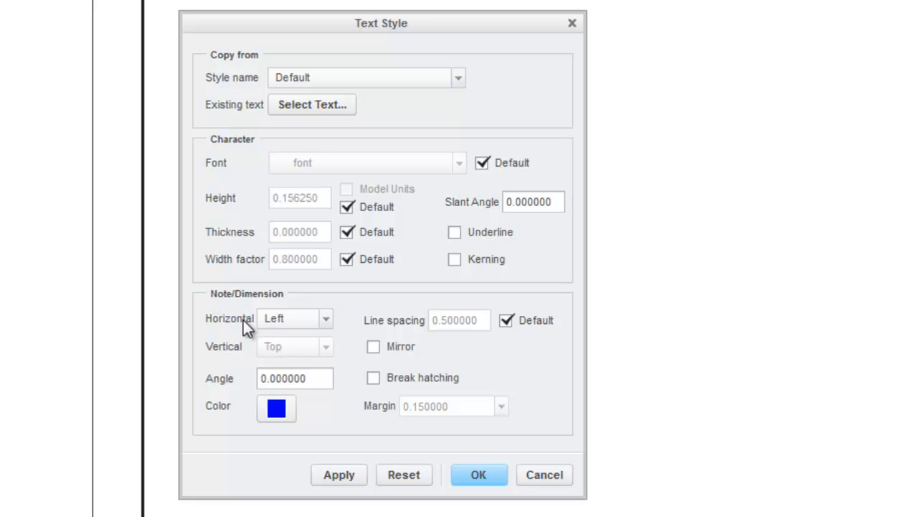
pyautogui.click(327, 318)
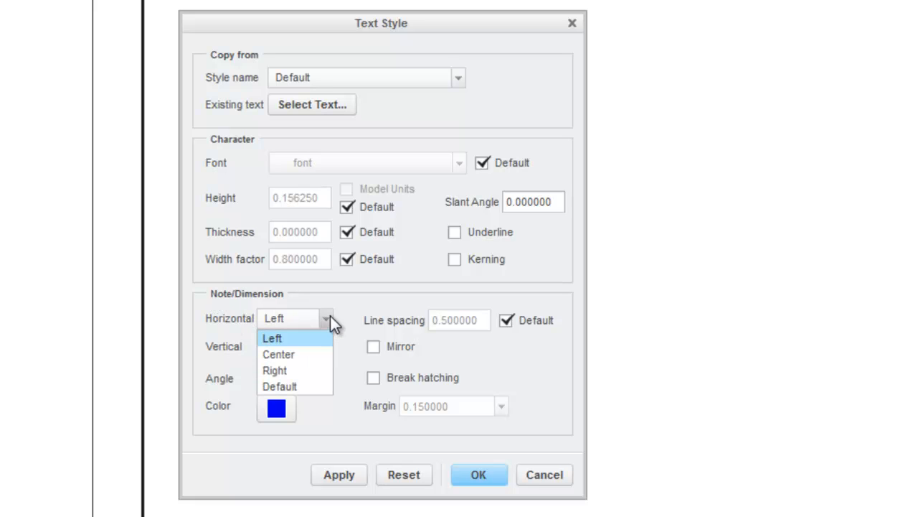
pyautogui.click(321, 357)
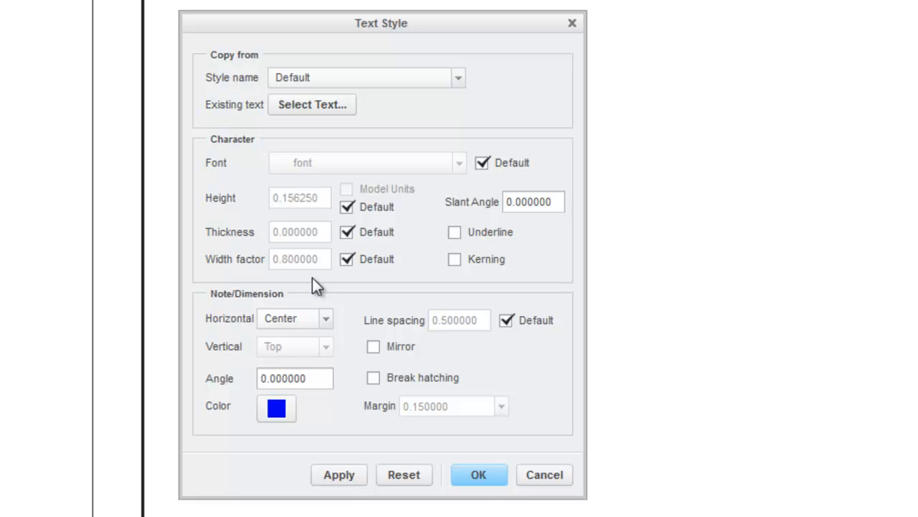
pyautogui.click(479, 474)
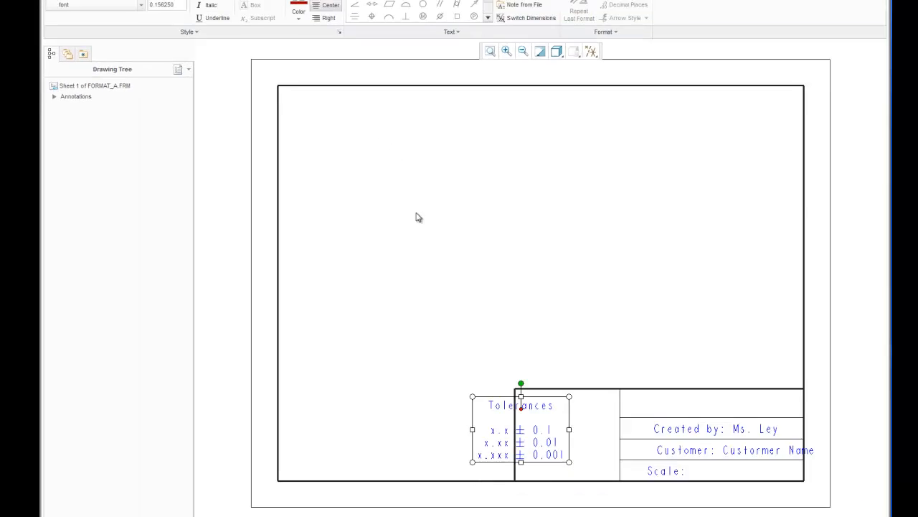
pyautogui.moveTo(483, 363); pyautogui.dragTo(522, 363)
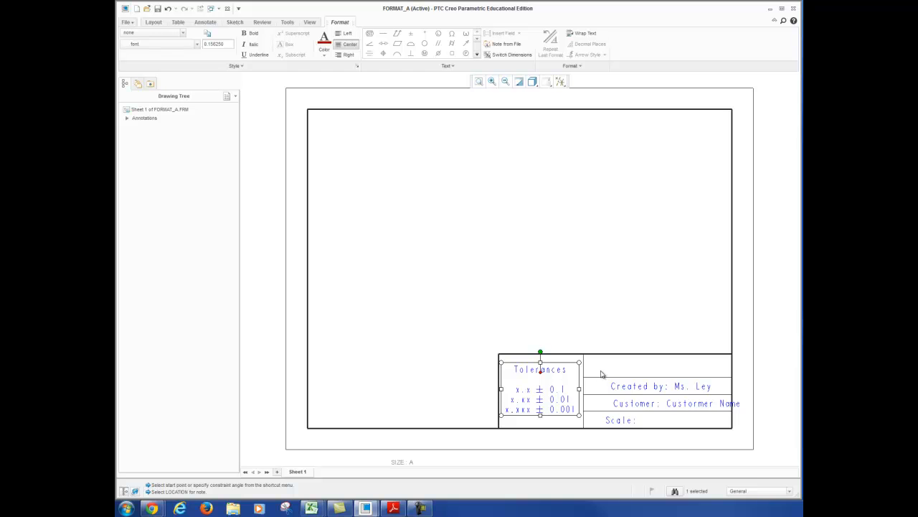
# Move the Customer note left so its whole text fits inside its row of the title block
pyautogui.click(696, 396)
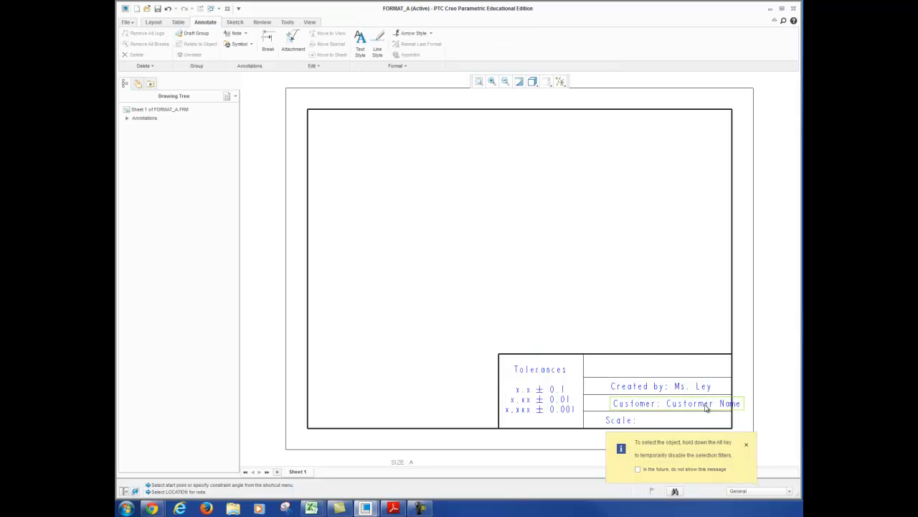
pyautogui.click(705, 404)
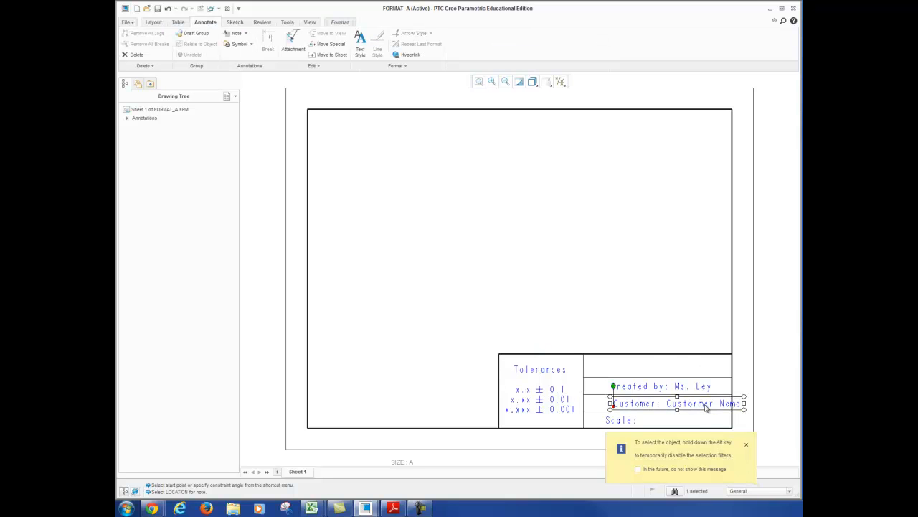
pyautogui.click(747, 444)
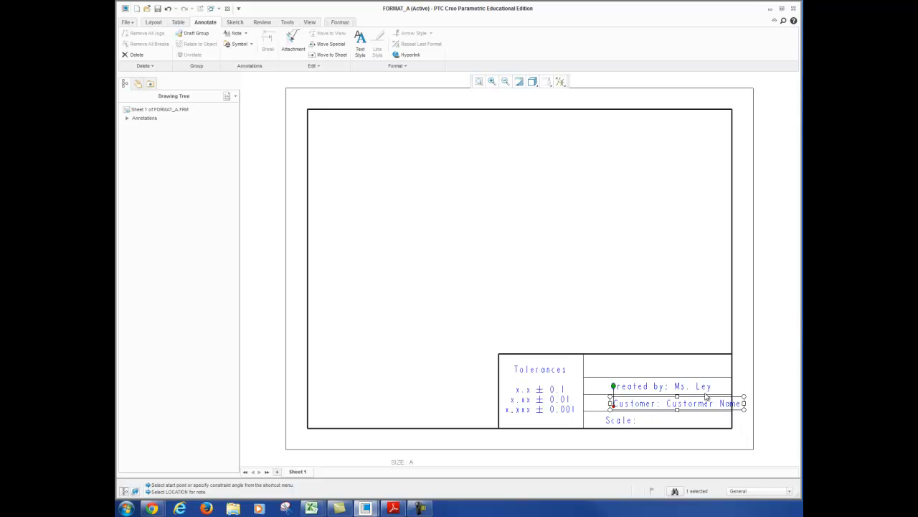
pyautogui.moveTo(729, 399); pyautogui.dragTo(710, 399)
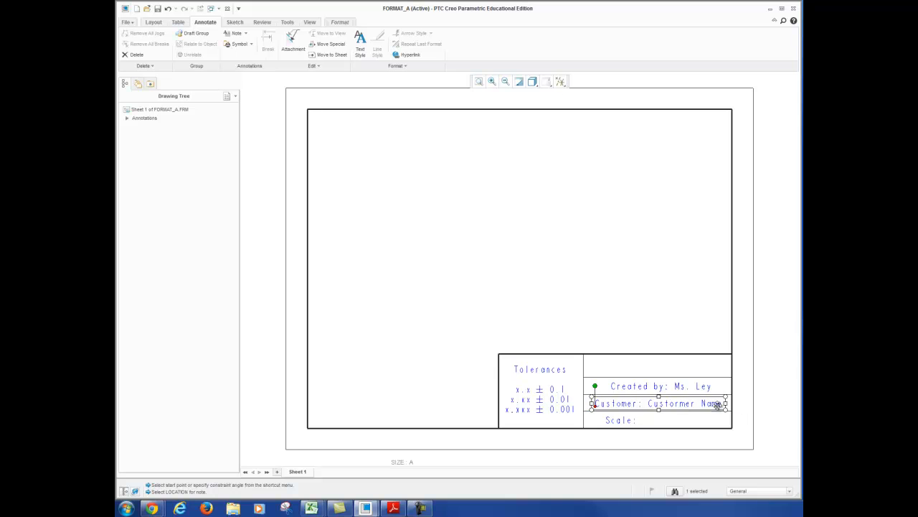
pyautogui.click(714, 423)
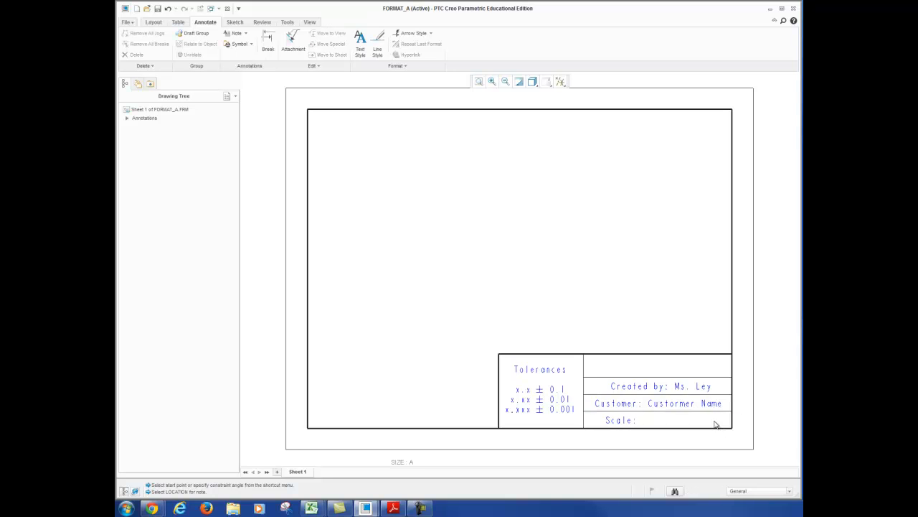
# Shift the Scale note slightly to the right within the bottom row of the title block
pyautogui.click(620, 421)
pyautogui.moveTo(636, 415); pyautogui.dragTo(653, 414)
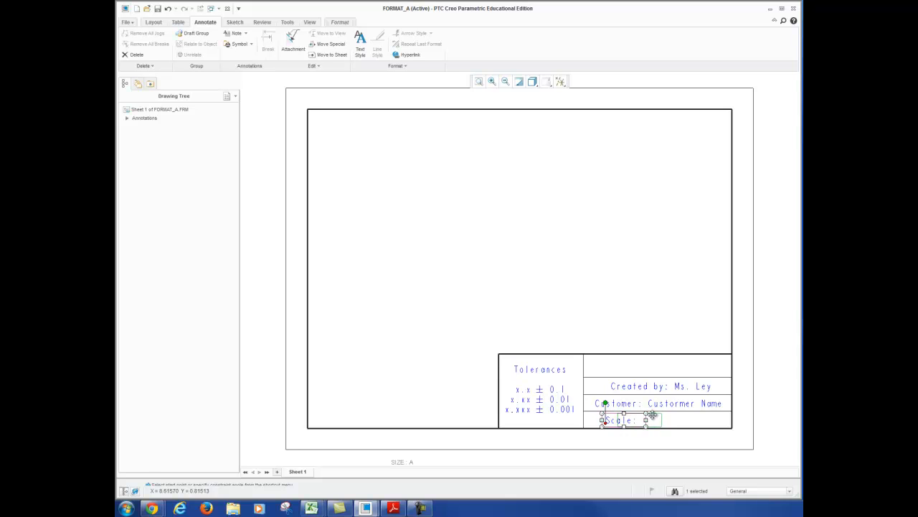
pyautogui.click(707, 426)
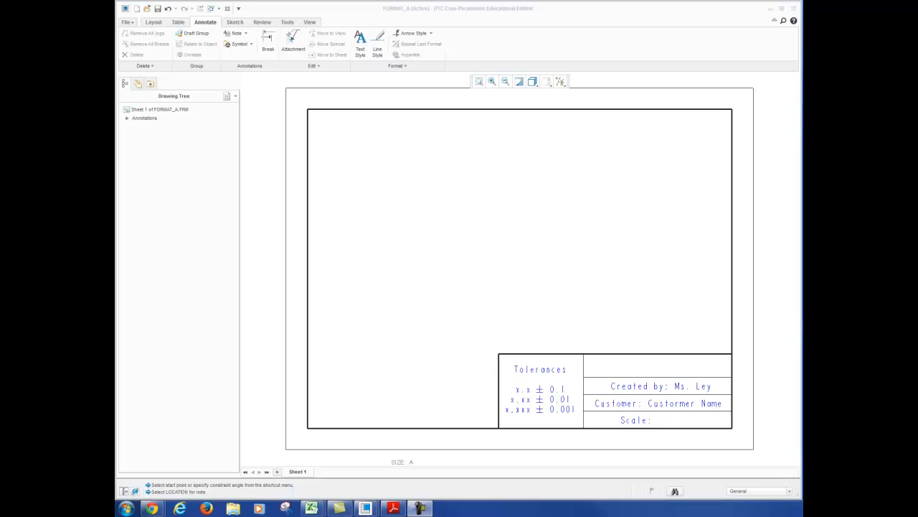
# Change the font of the Created by, Customer and Scale notes together to CG Times Bold
pyautogui.click(641, 386)
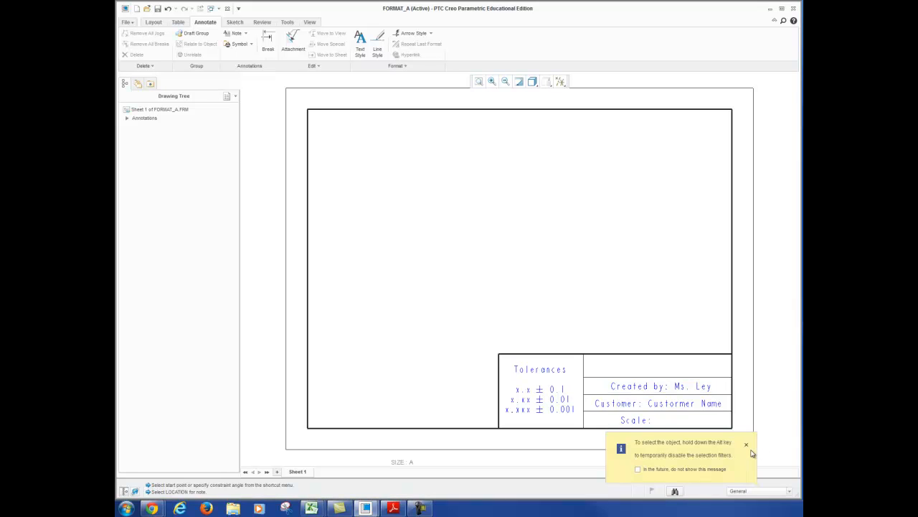
pyautogui.click(746, 443)
pyautogui.click(654, 388)
pyautogui.keyDown('ctrl'); pyautogui.click(638, 407); pyautogui.keyUp('ctrl')
pyautogui.keyDown('ctrl'); pyautogui.click(641, 421); pyautogui.keyUp('ctrl')
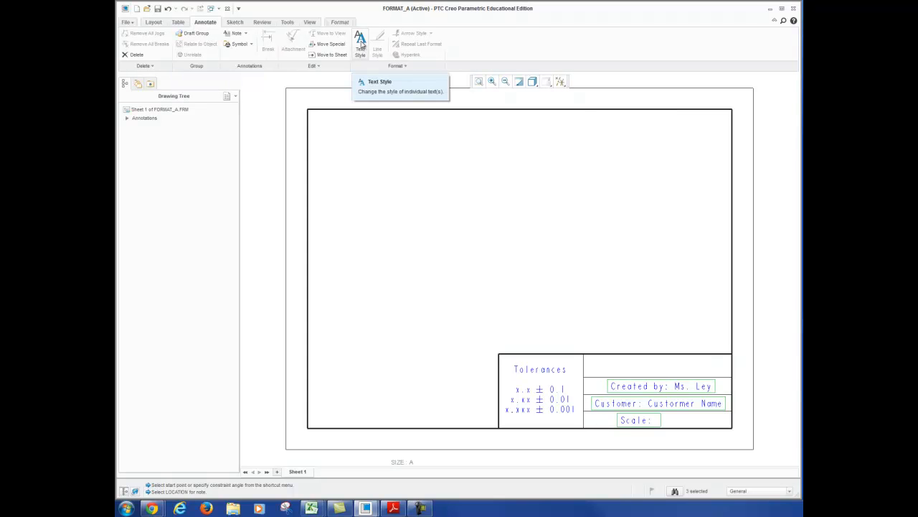
pyautogui.click(361, 43)
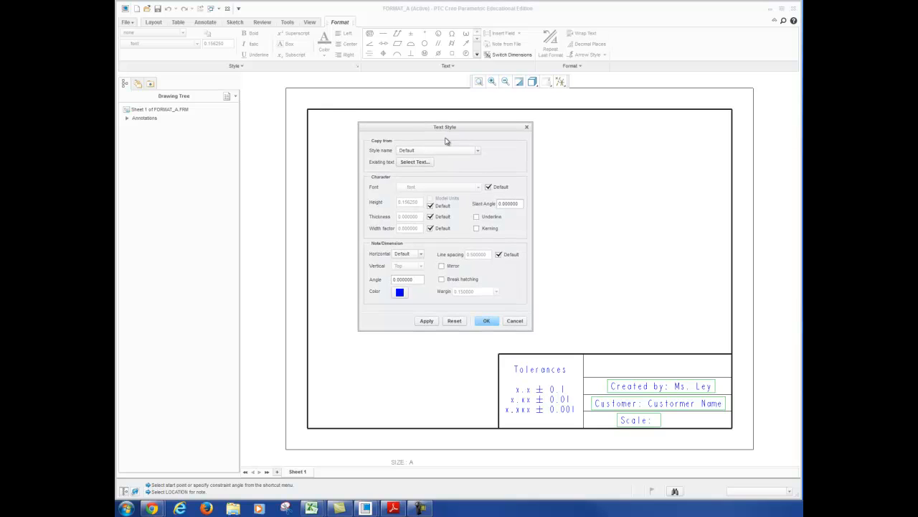
pyautogui.click(488, 188)
pyautogui.click(478, 188)
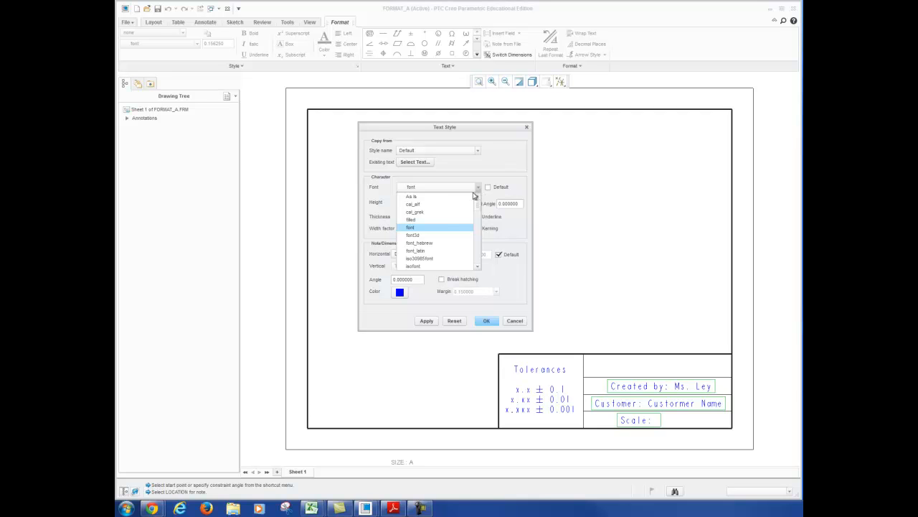
pyautogui.scroll(-5, 470, 215)
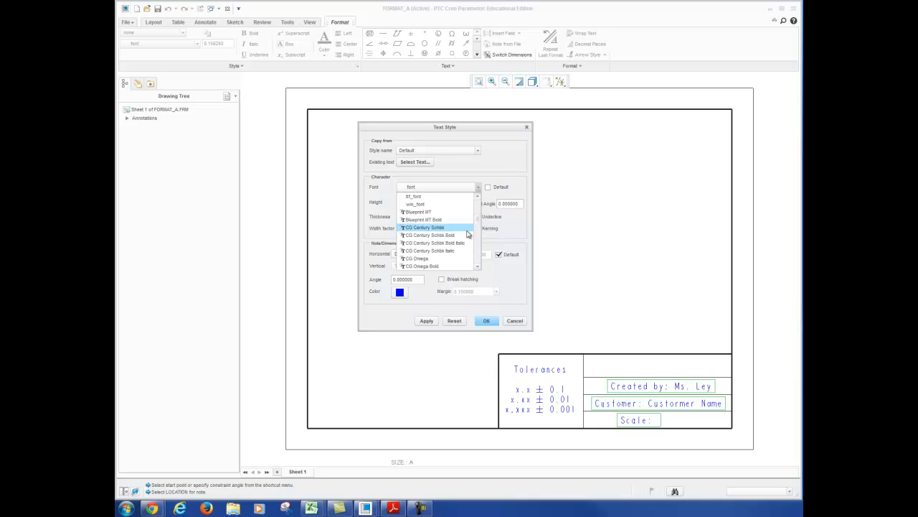
pyautogui.scroll(-6, 463, 235)
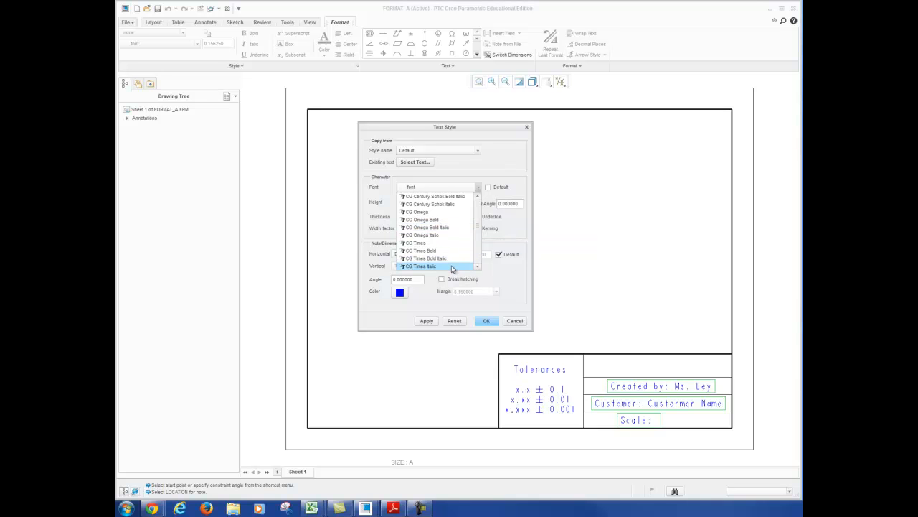
pyautogui.click(452, 250)
pyautogui.click(489, 321)
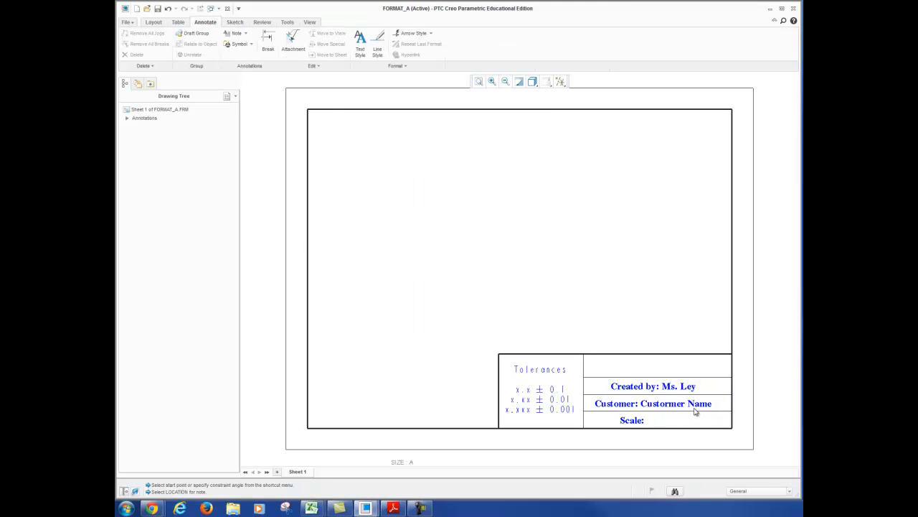
# Save FORMAT_A.FRM to the ENGR1204Creo folder and close the format
pyautogui.click(126, 23)
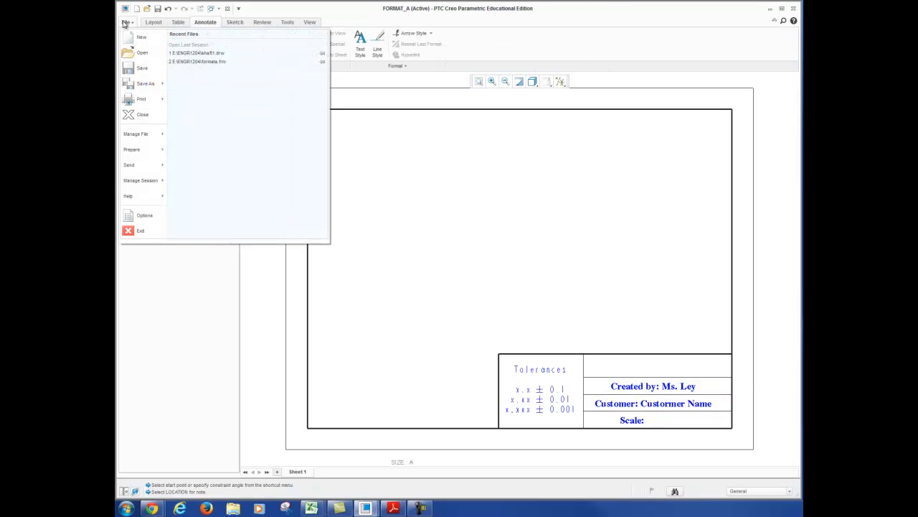
pyautogui.click(143, 67)
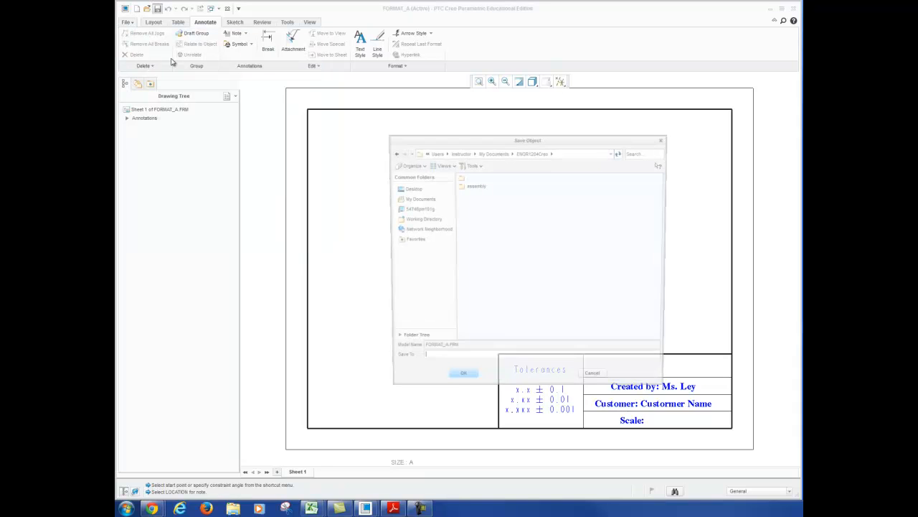
pyautogui.click(469, 381)
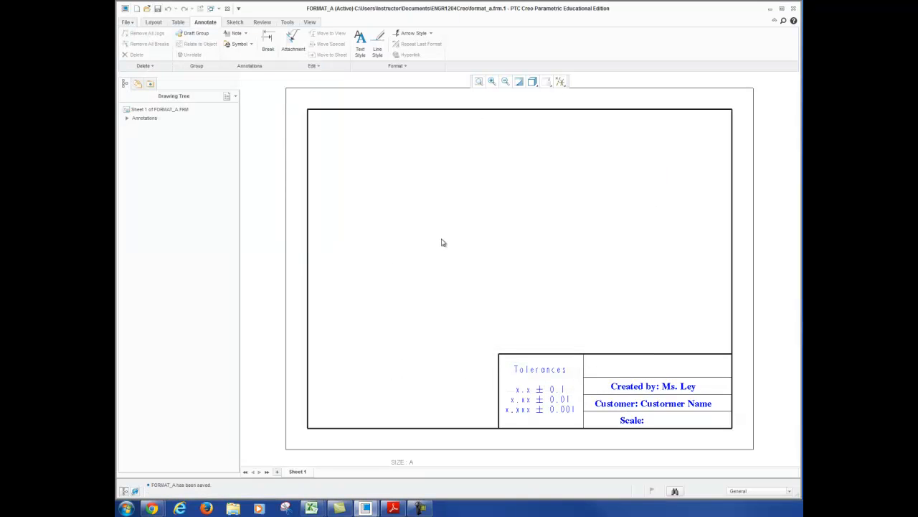
pyautogui.click(127, 23)
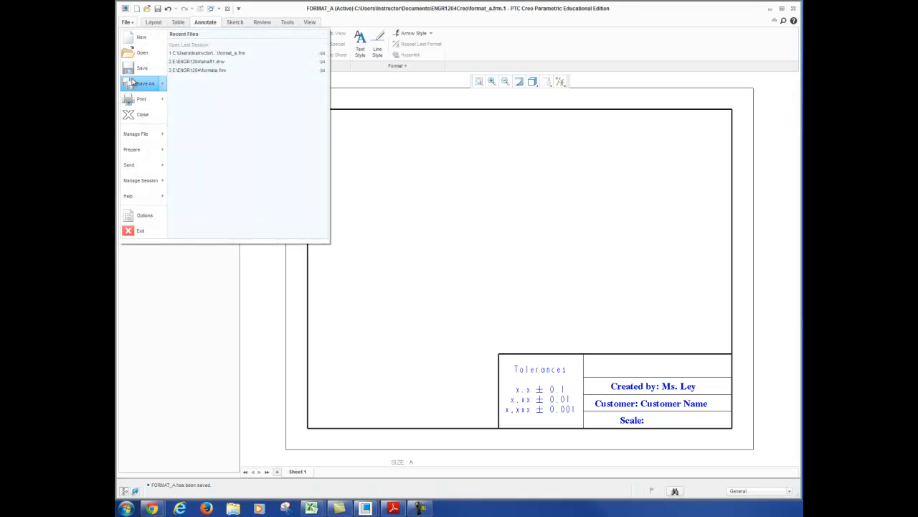
pyautogui.click(137, 116)
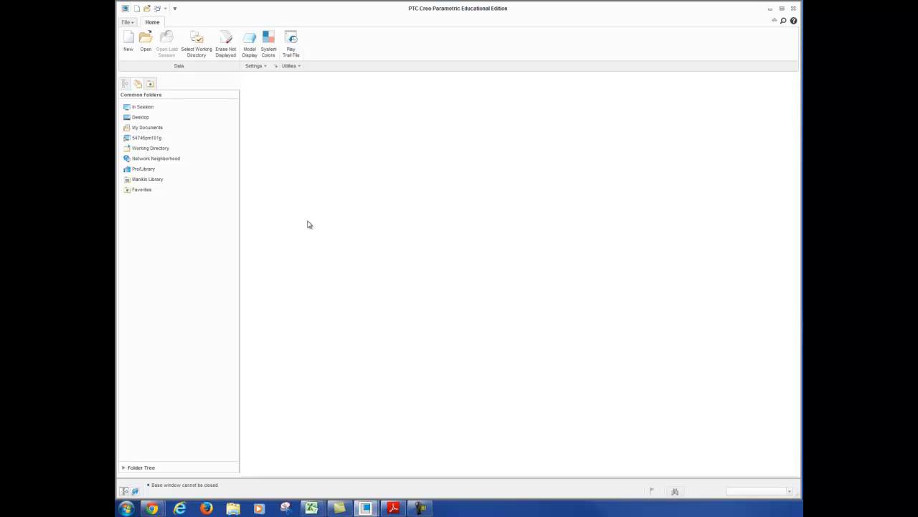
# Erase the closed format from session memory with Erase Not Displayed, and run the command again as a check
pyautogui.click(126, 22)
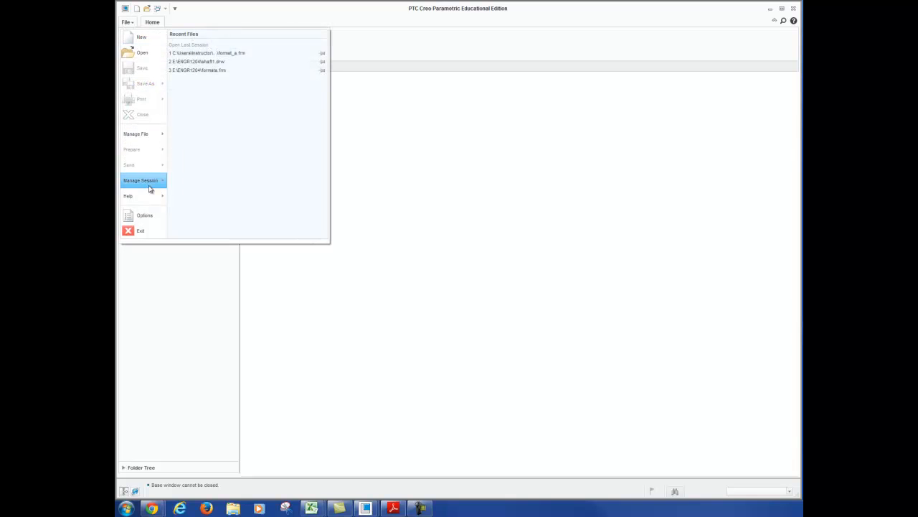
pyautogui.moveTo(150, 189)
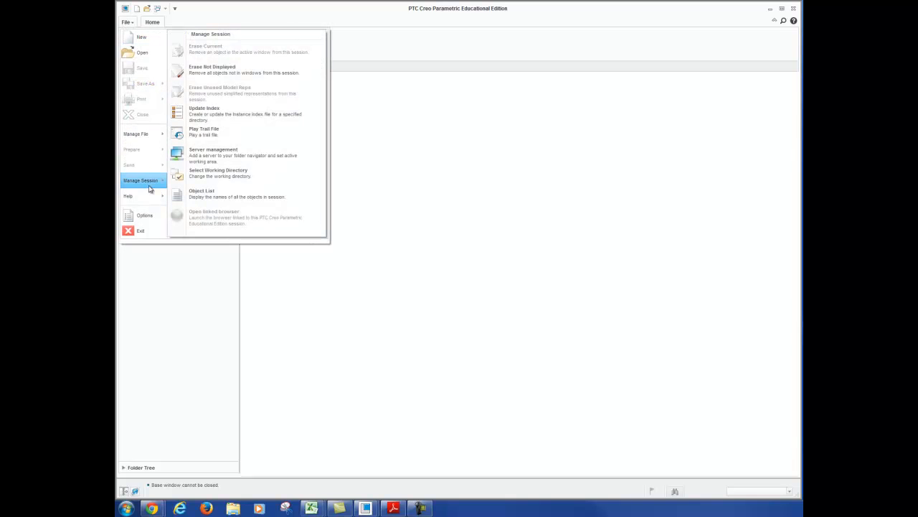
pyautogui.click(211, 76)
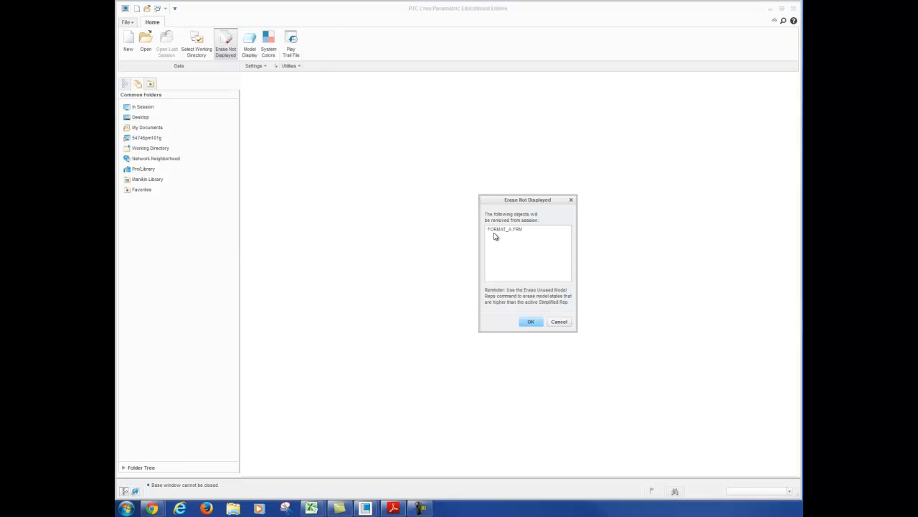
pyautogui.click(533, 322)
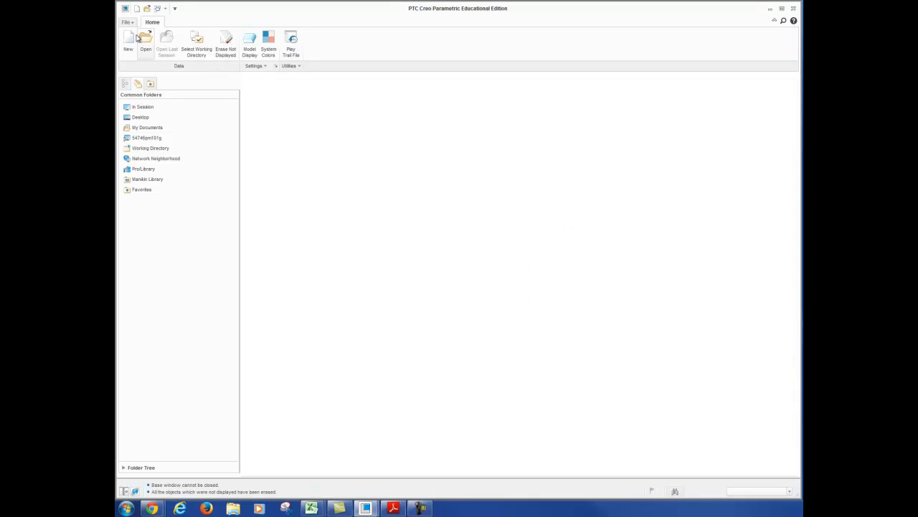
pyautogui.click(127, 24)
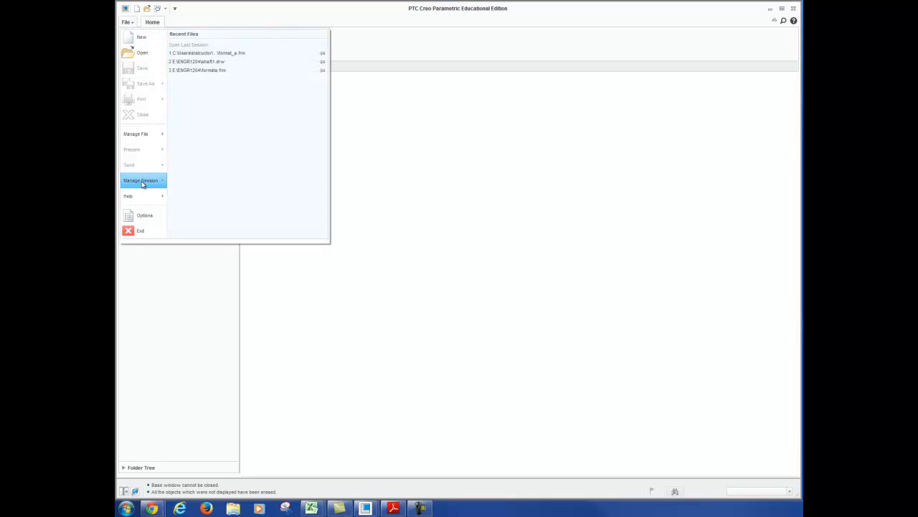
pyautogui.click(232, 77)
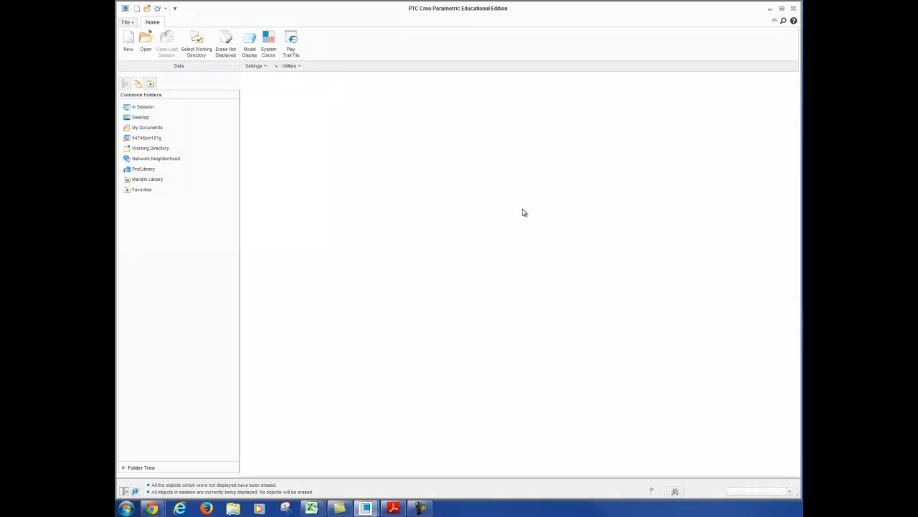